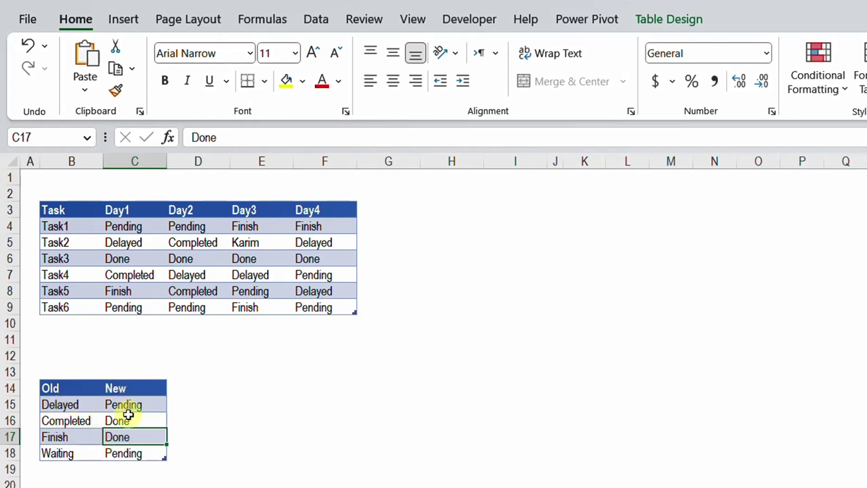
Check the mapping table's name and set the daily task table's name to TaskStatus
left_click(687, 19)
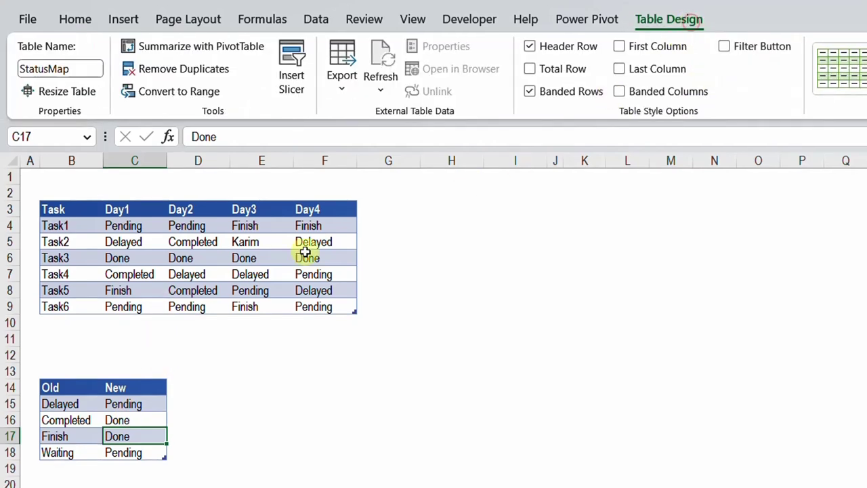
left_click(140, 259)
double_click(61, 68)
type("TaskStatus")
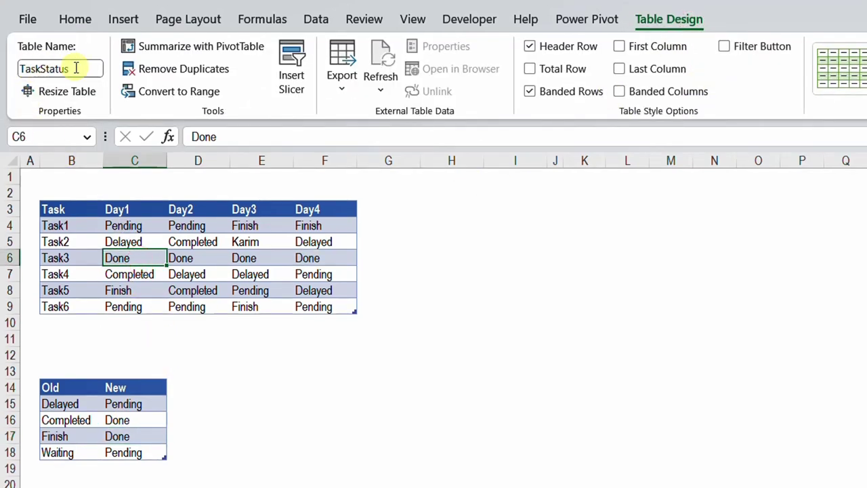
left_click(101, 418)
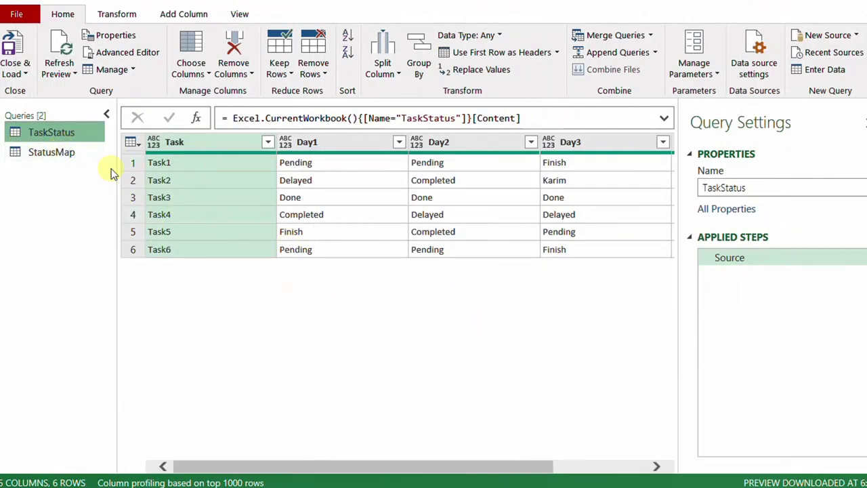
Review the StatusMap query, then replace Delayed with Pending in the Day1 column of the TaskStatus query
left_click(60, 154)
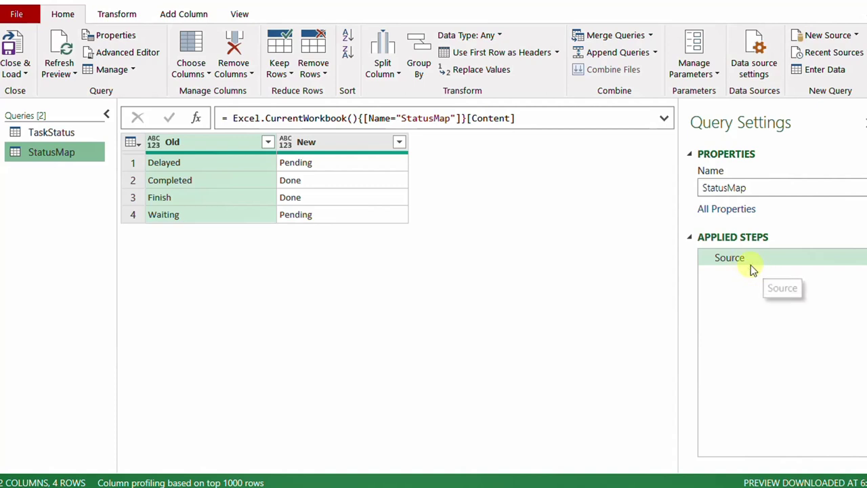
left_click(52, 134)
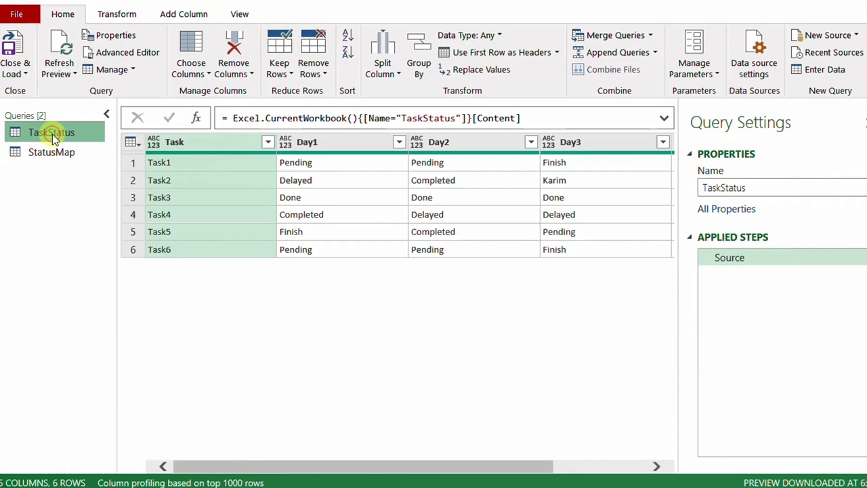
left_click(352, 147)
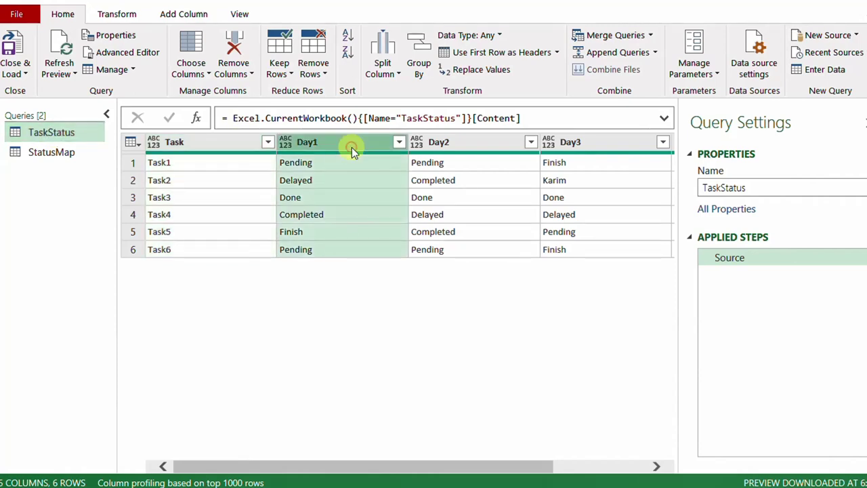
left_click(120, 14)
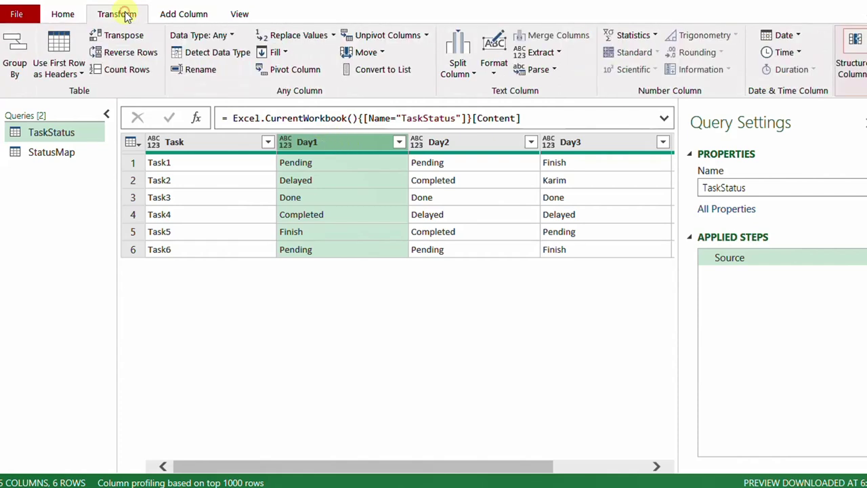
left_click(298, 35)
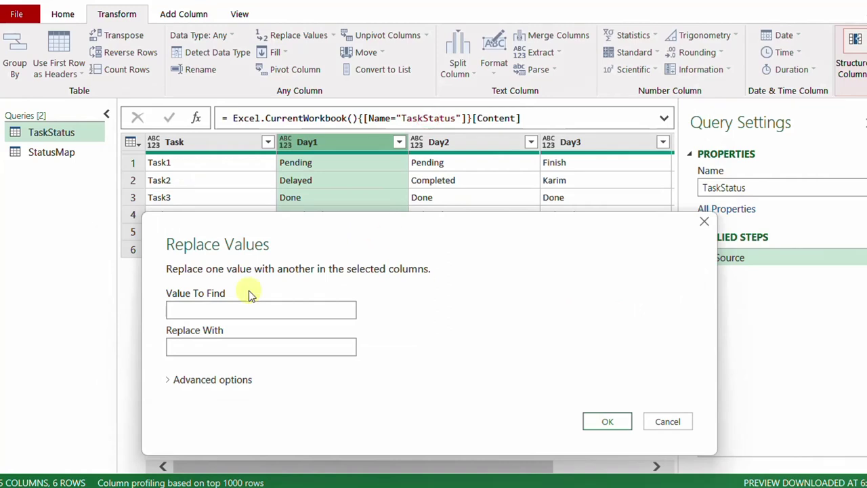
left_click(227, 305)
type("Delayed")
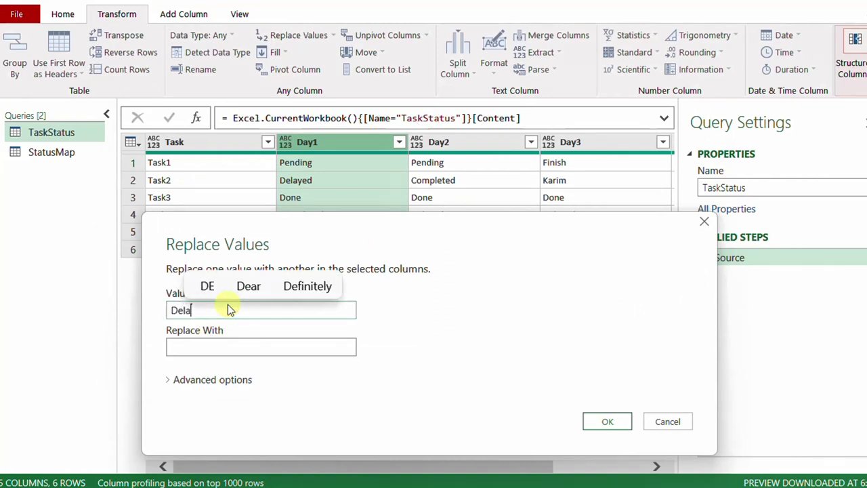
left_click(208, 348)
type("Pending")
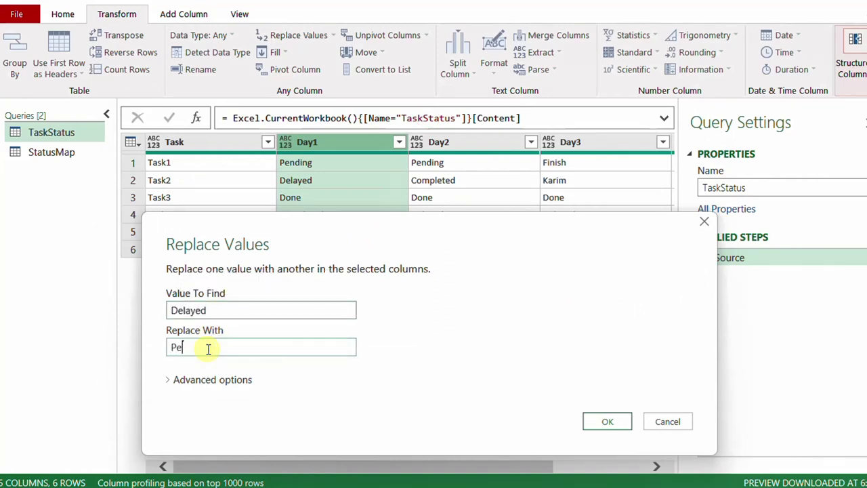
left_click(613, 422)
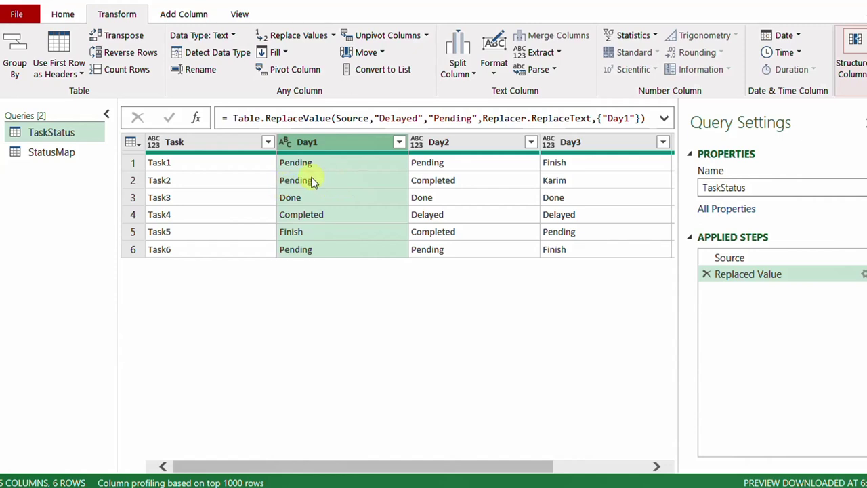
Expand the formula of the Replaced Value step and examine the arguments of Table.ReplaceValue without changing them
left_click(663, 141)
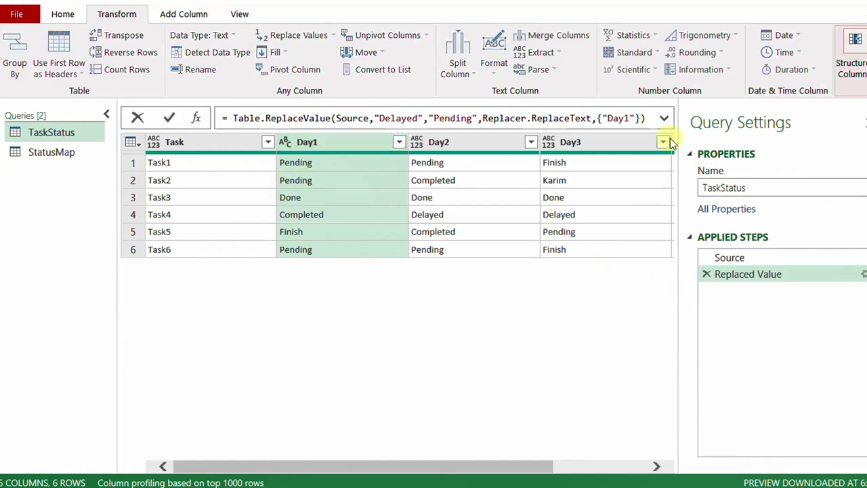
left_click(663, 117)
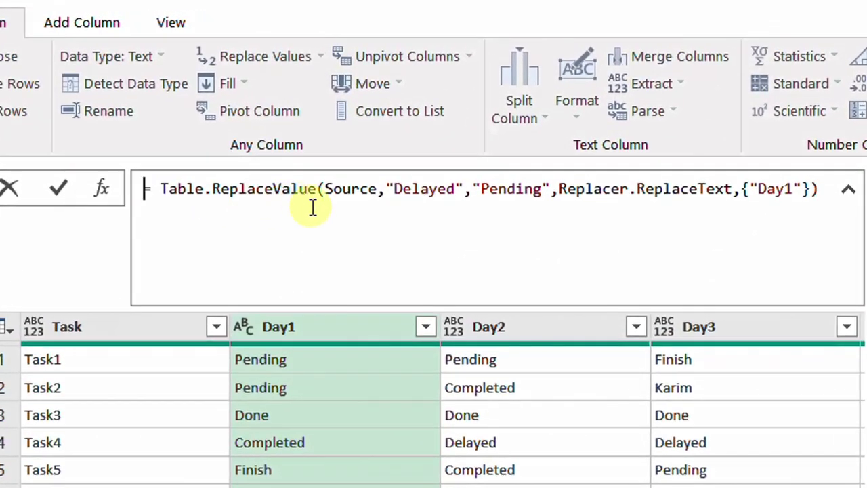
double_click(352, 193)
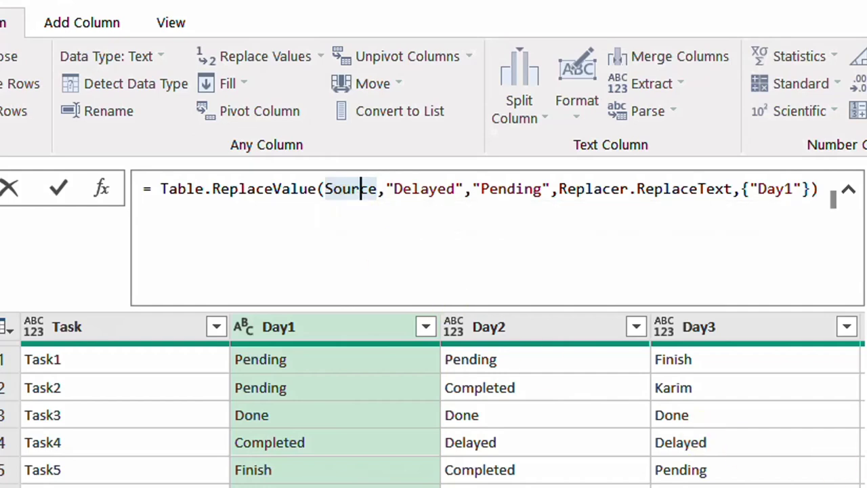
key("Escape")
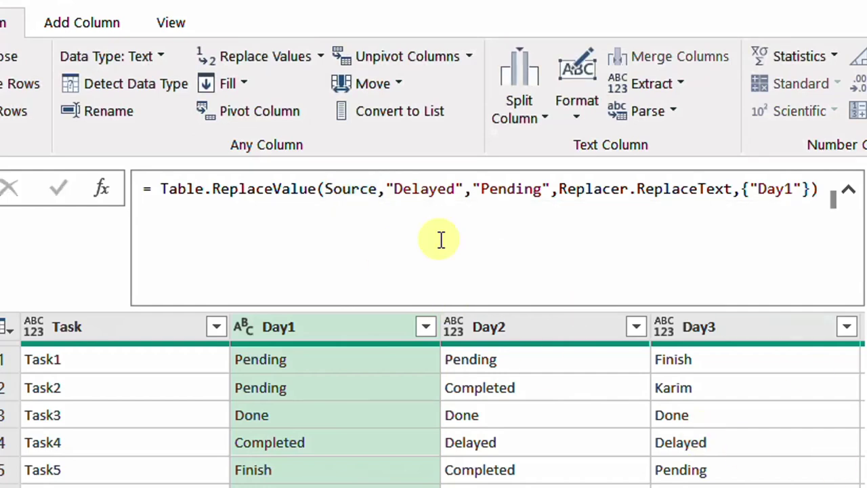
double_click(349, 189)
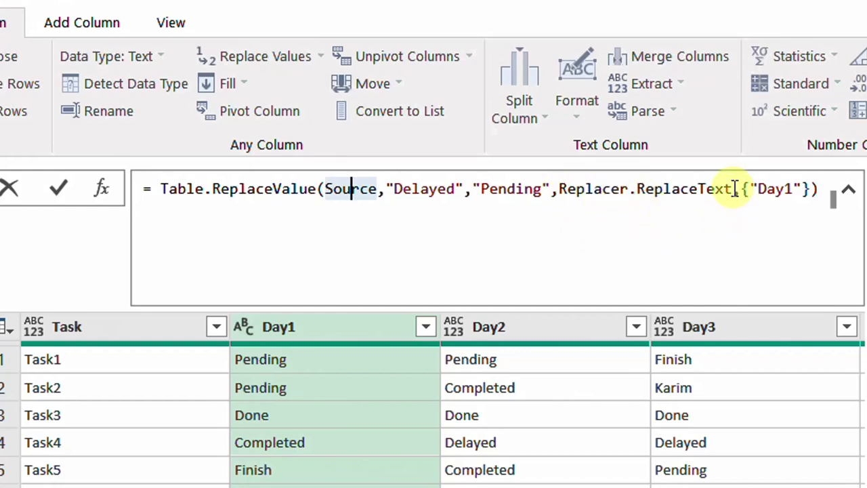
mouse_move(586, 188)
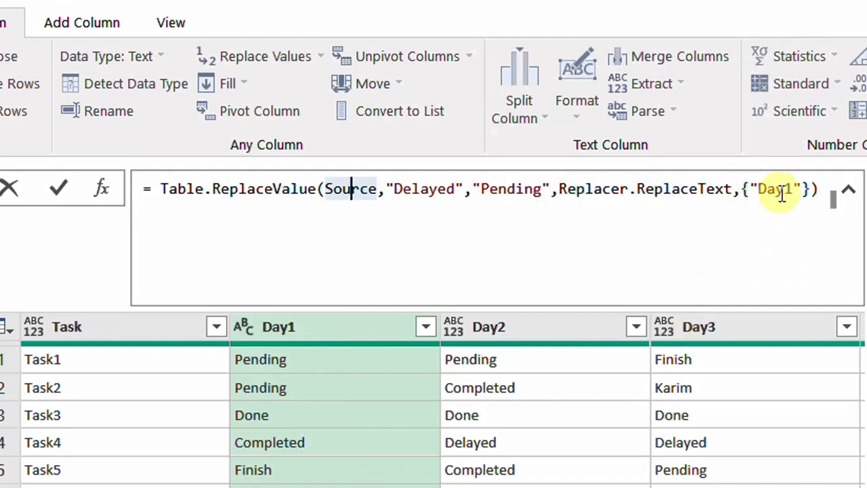
double_click(437, 212)
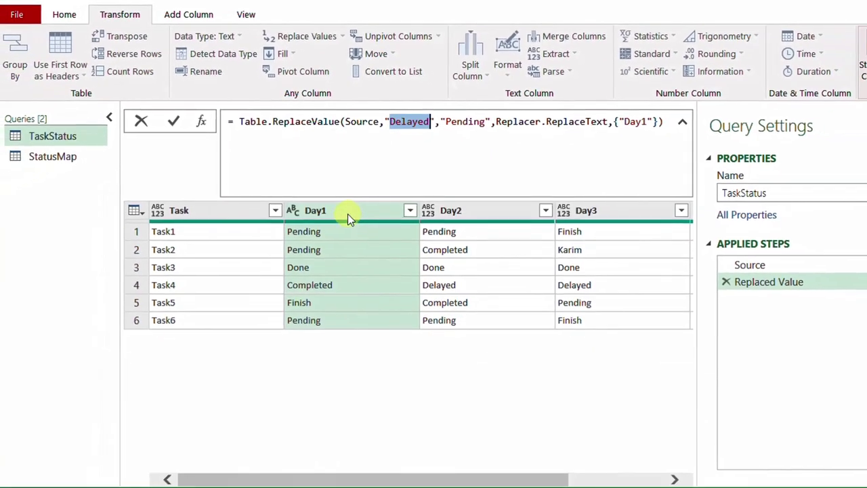
left_click(756, 386)
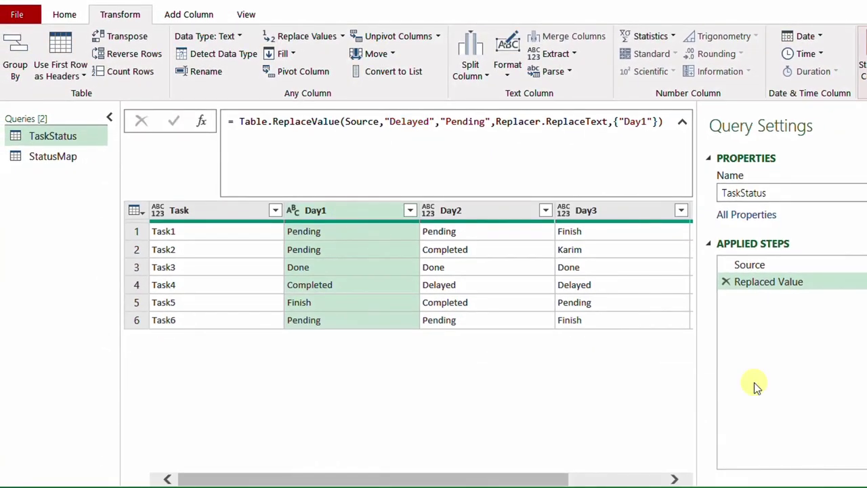
Delete the Replaced Value step and add a custom step with the formula = Source[Day1] to extract the column as a list
left_click(725, 281)
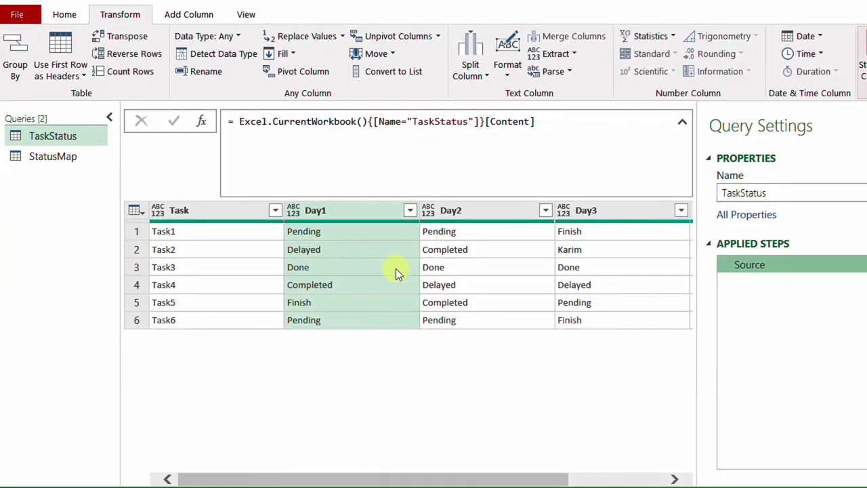
left_click(202, 121)
left_click(307, 126)
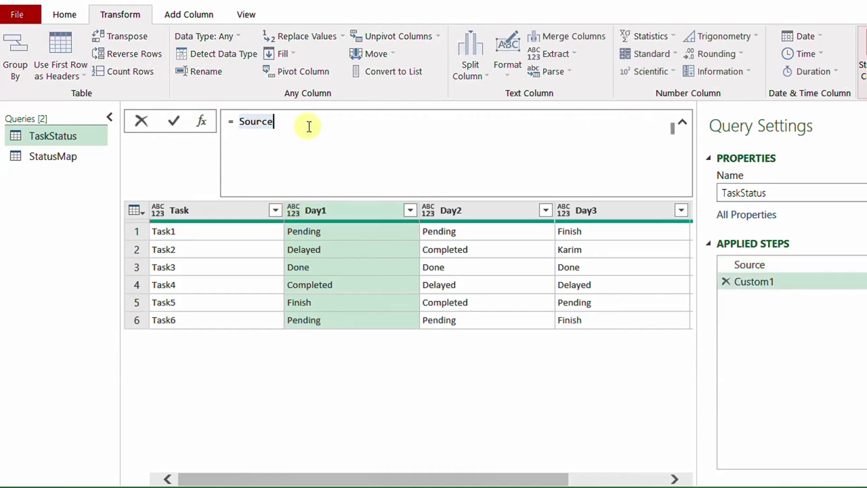
type("[")
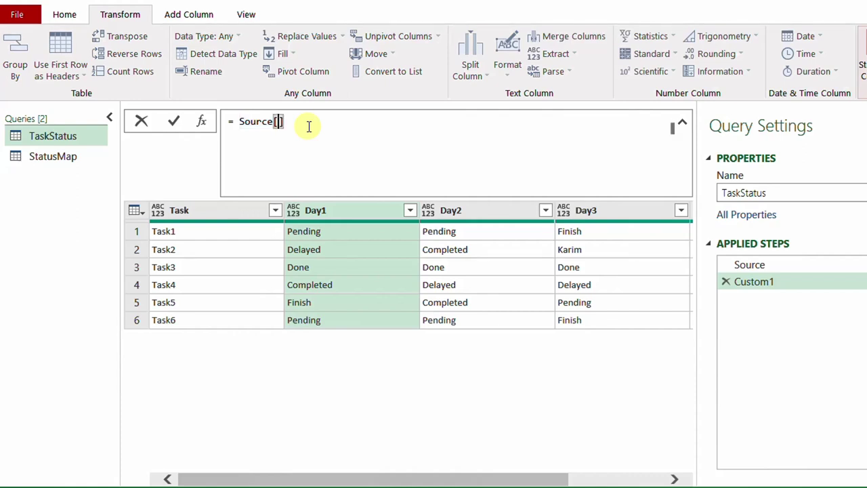
type("Day1")
left_click(174, 121)
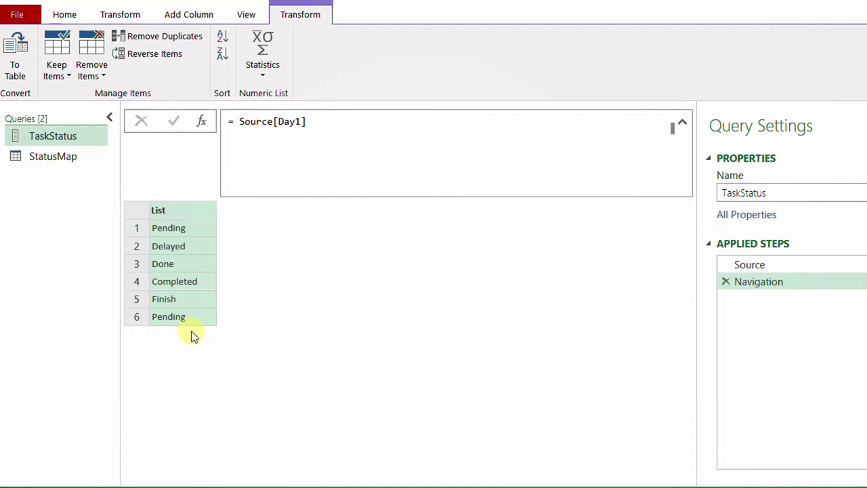
Begin wrapping Source[Day1] in the List.ReplaceMatchingItems function, inserting the function name and opening parenthesis before it
left_click(232, 121)
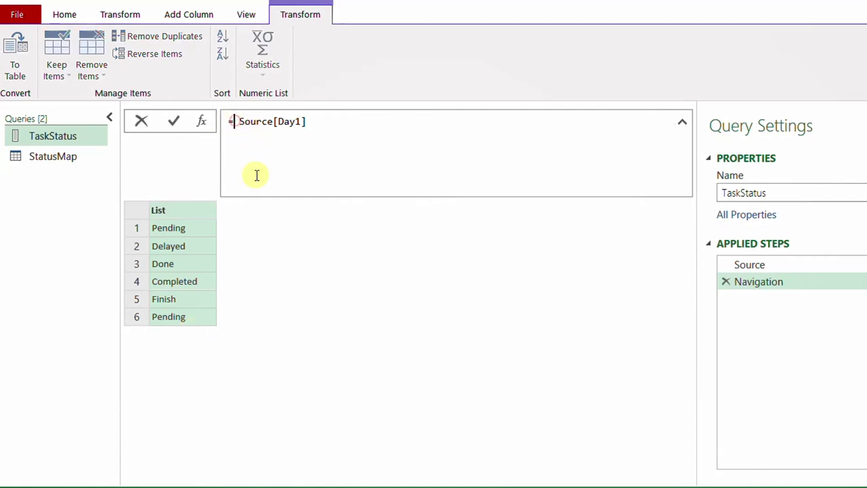
type("L")
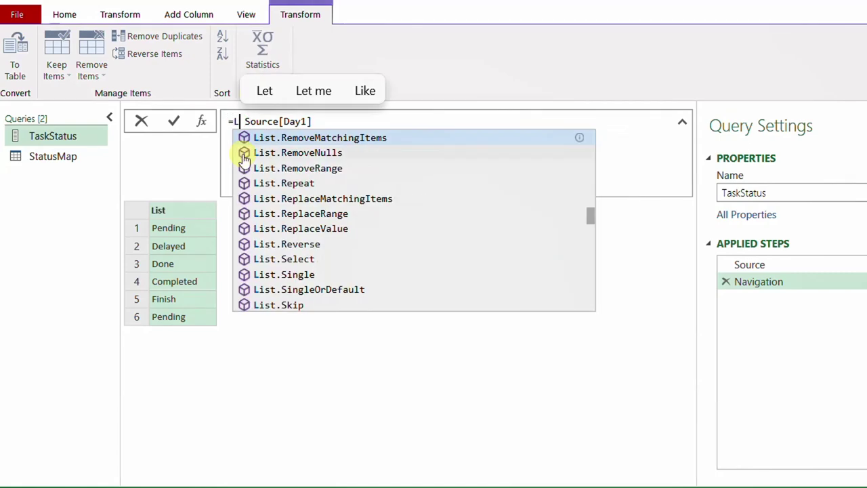
type("ist.Repl")
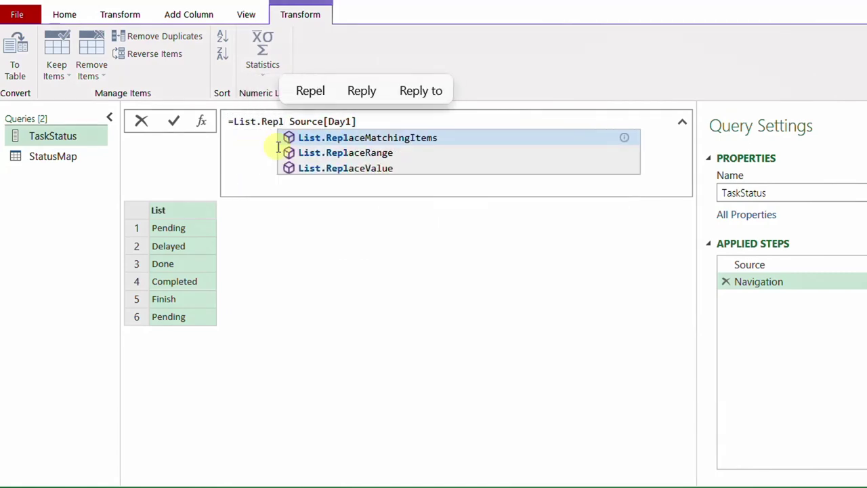
left_click(314, 139)
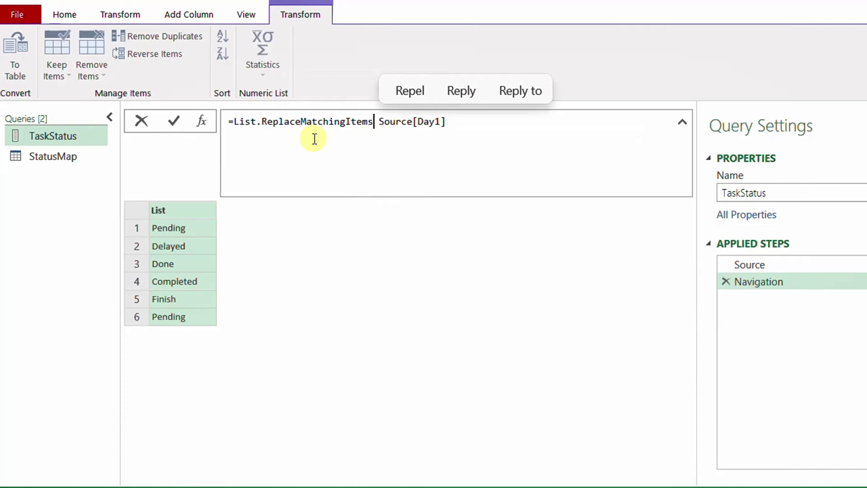
type("(")
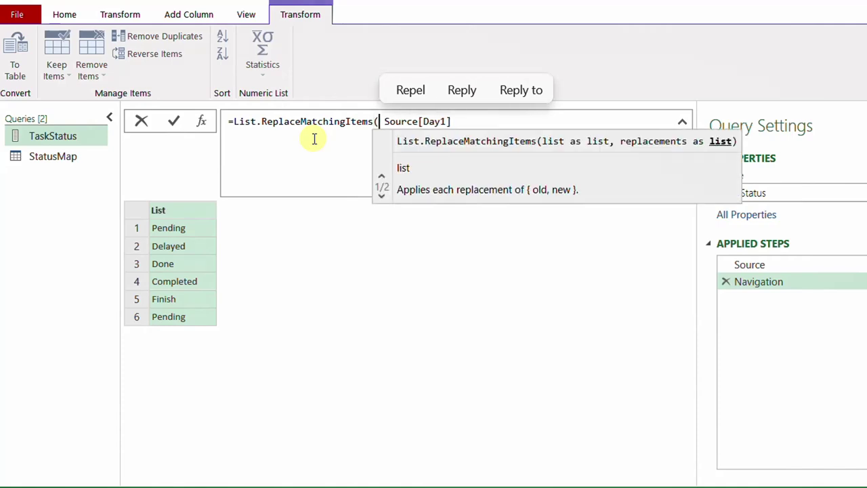
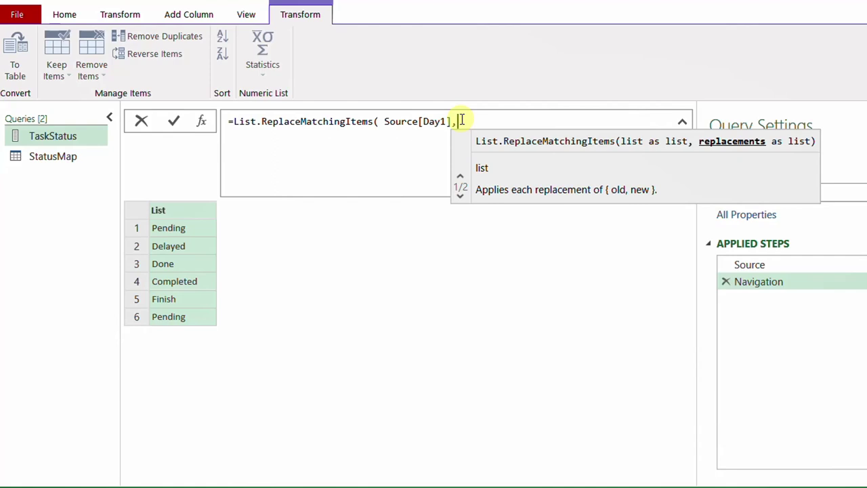
Enter {"Delayed","Pending"} as the first old-new pair in a nested replacements list for List.ReplaceMatchingItems
key("Down")
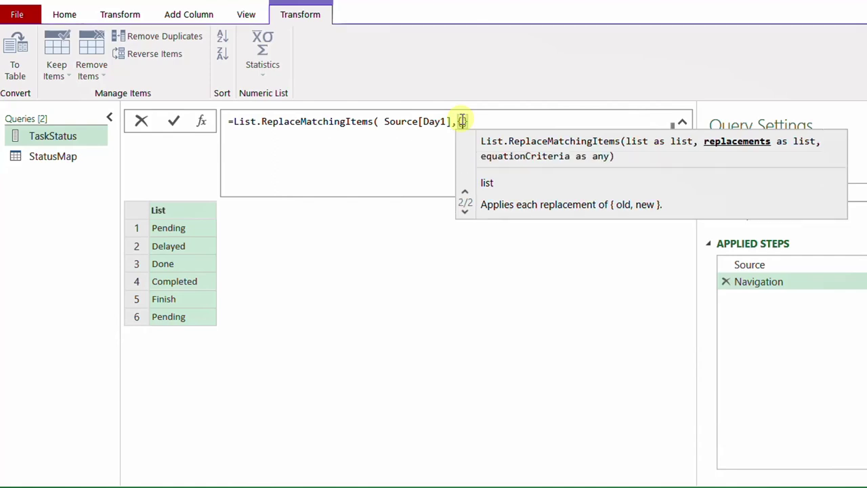
type("{{")
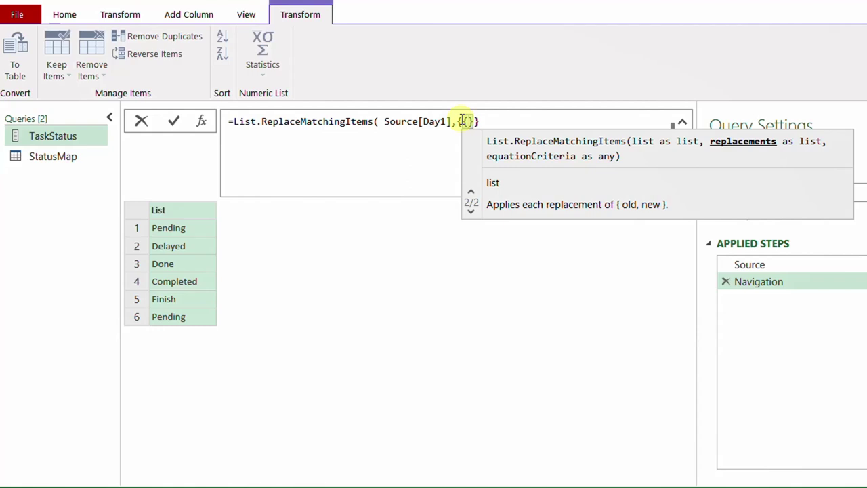
type("\"")
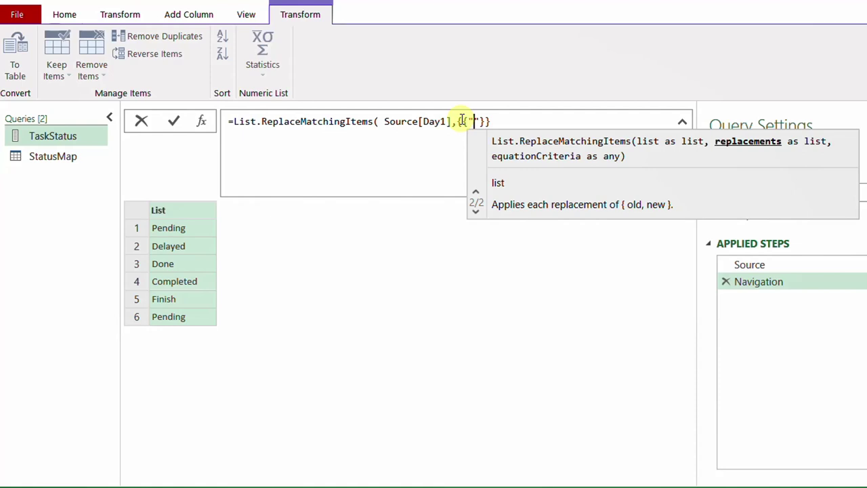
type("Delayed")
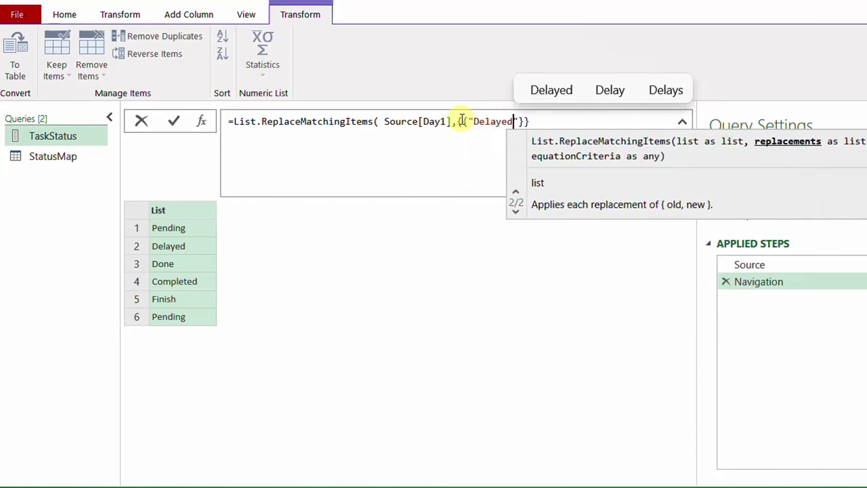
type("\",")
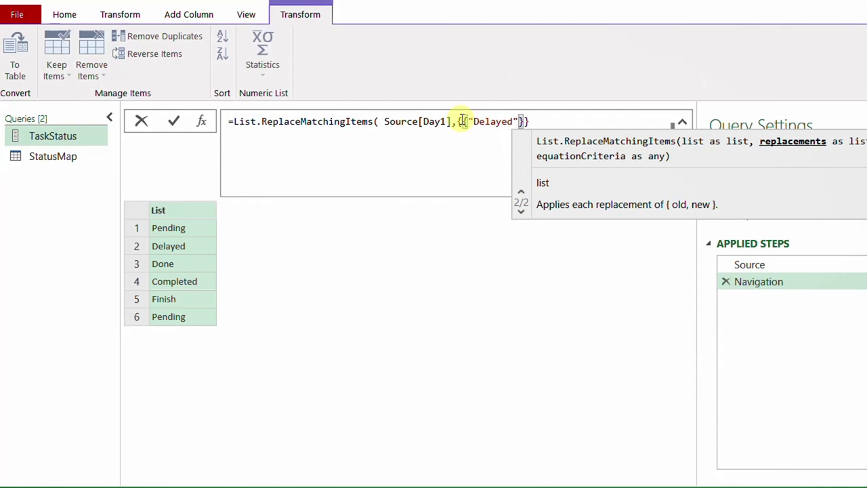
type("\"Pending")
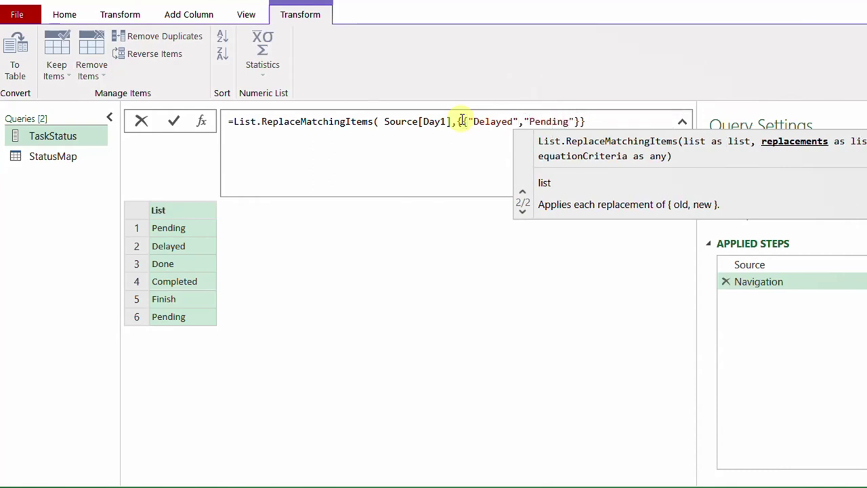
Add the pair {"Finish","Done"} to the replacements list, close the function and apply the formula
key("Right")
key("Right")
type(",{")
type("\"},{\"Finish\"")
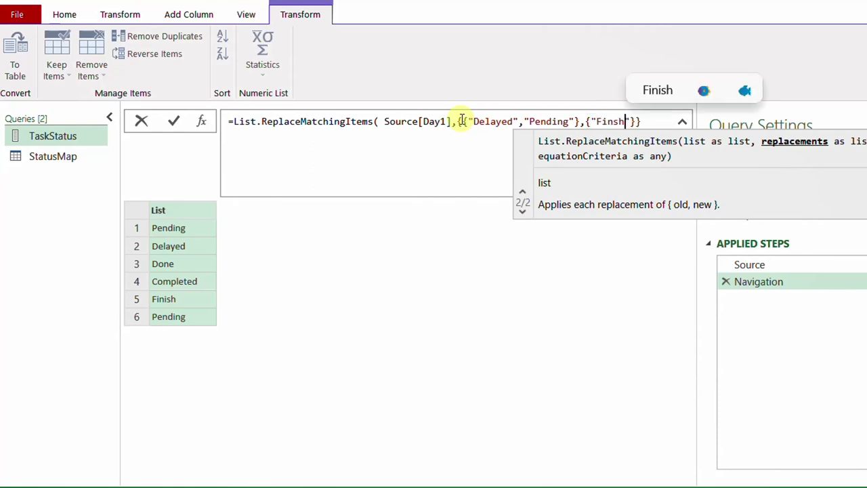
type(",\"")
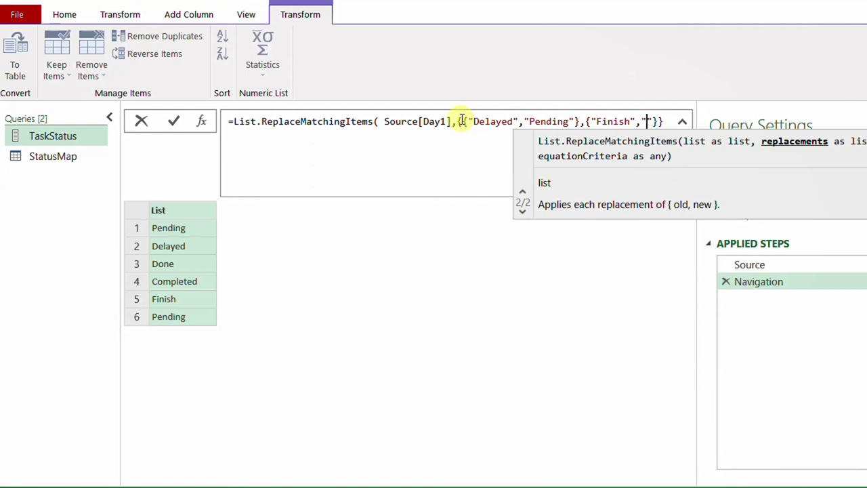
type("Done")
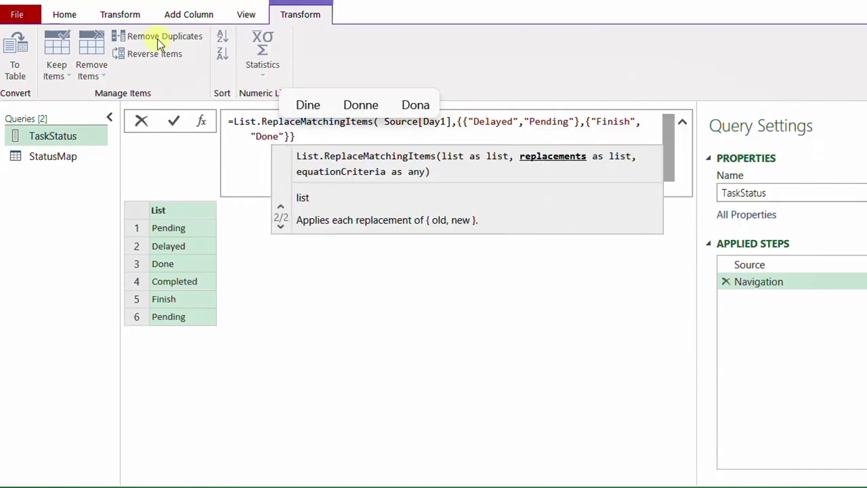
left_click(316, 141)
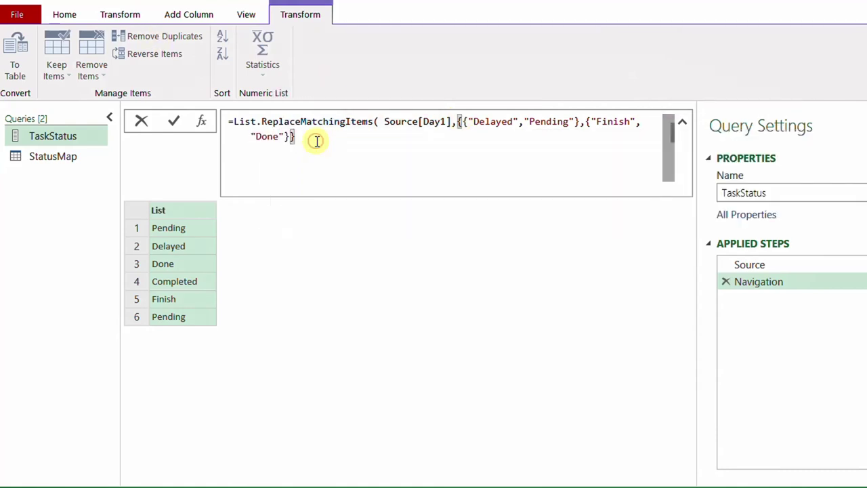
type(")")
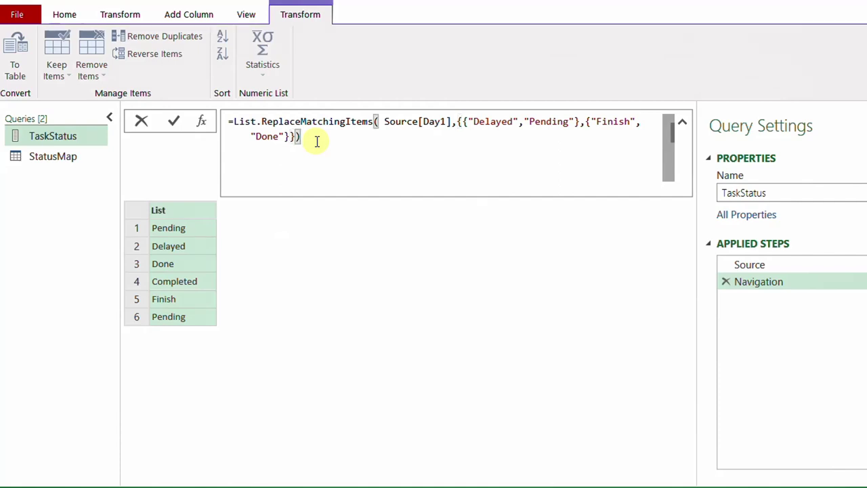
left_click(174, 127)
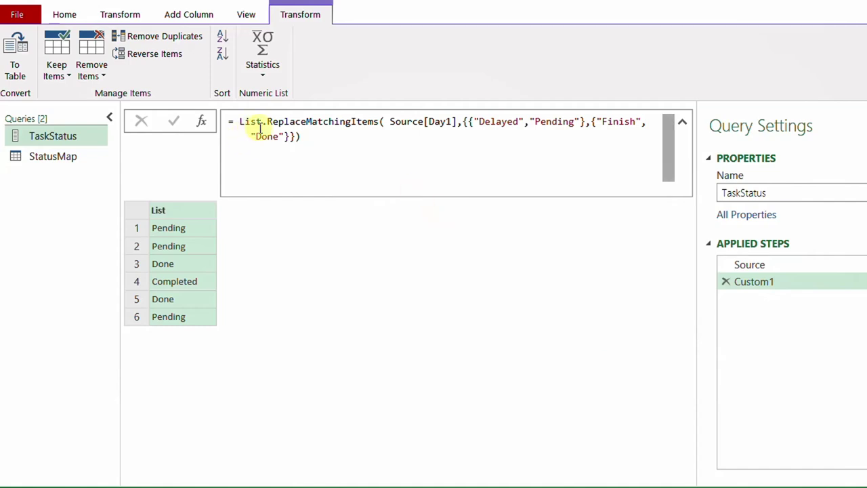
left_click(391, 122)
left_click_drag(398, 122, 458, 122)
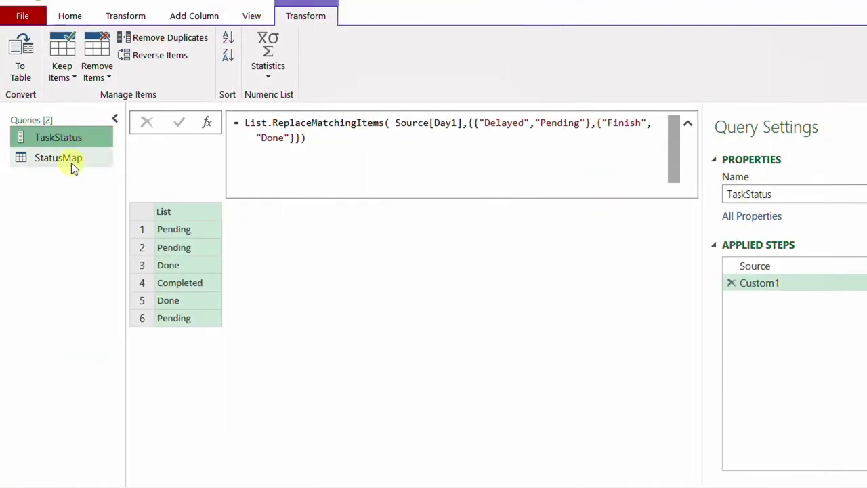
Add a custom column named Custom to the StatusMap query with the formula = {[Old],[New]}
left_click(71, 162)
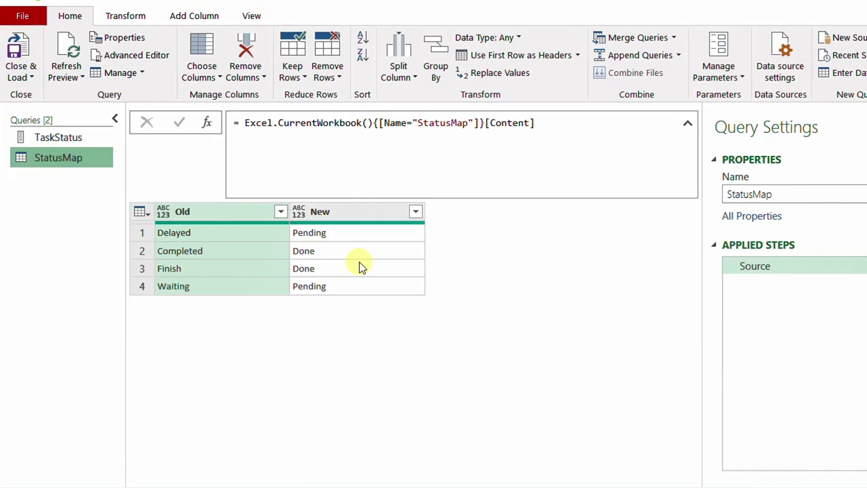
left_click(196, 16)
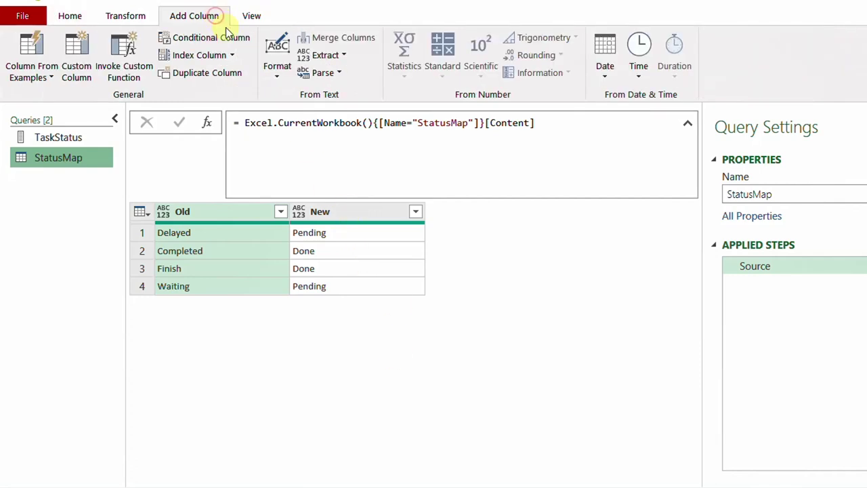
left_click(86, 70)
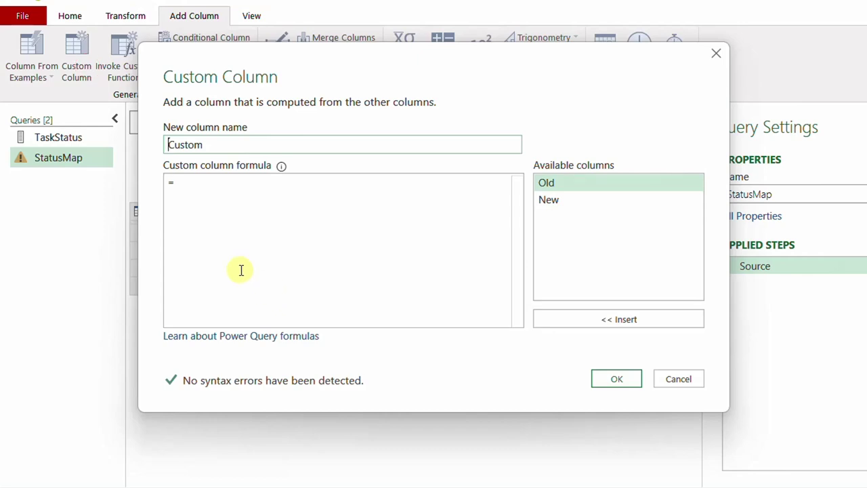
left_click(209, 186)
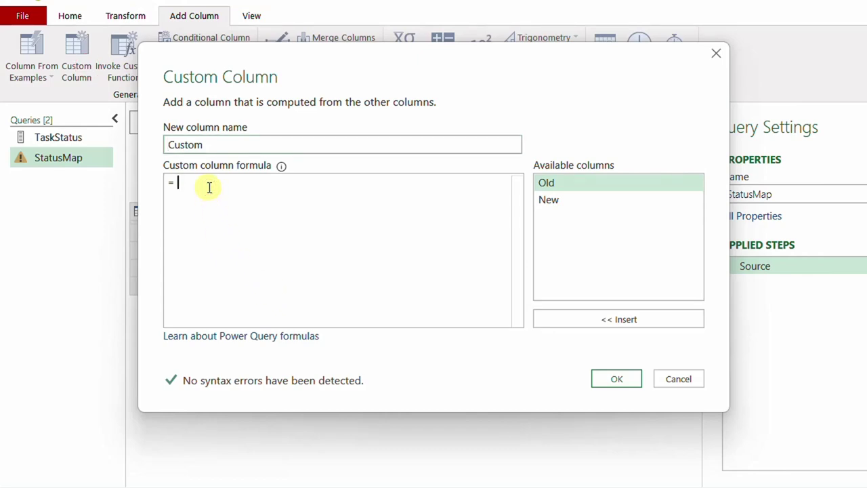
type("{")
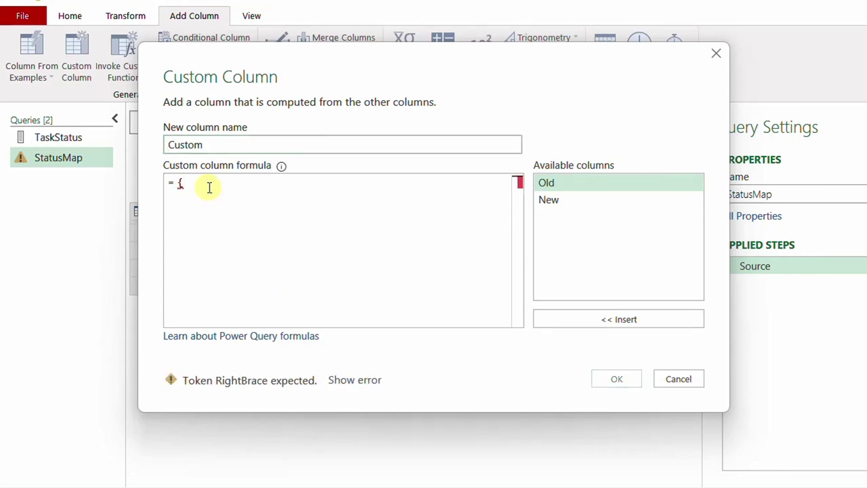
double_click(555, 181)
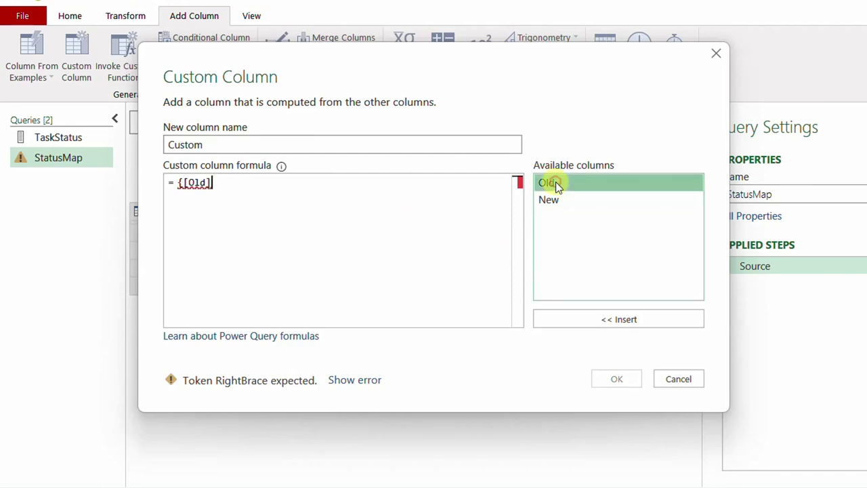
type(",")
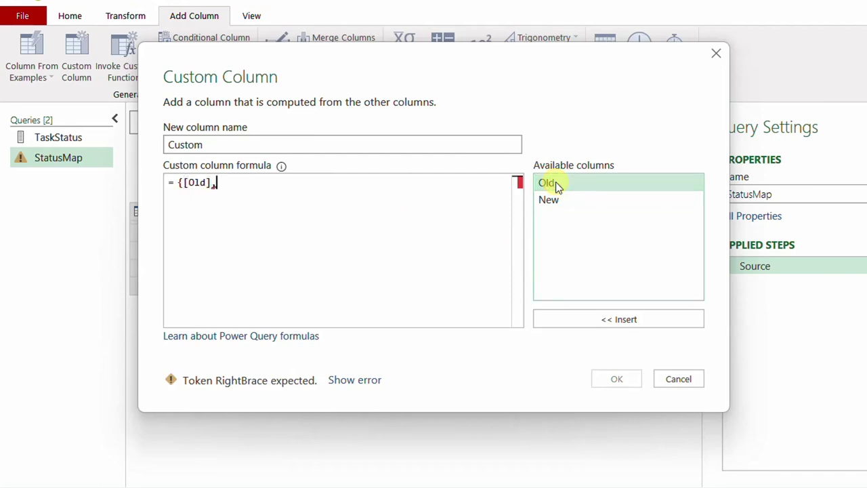
double_click(559, 202)
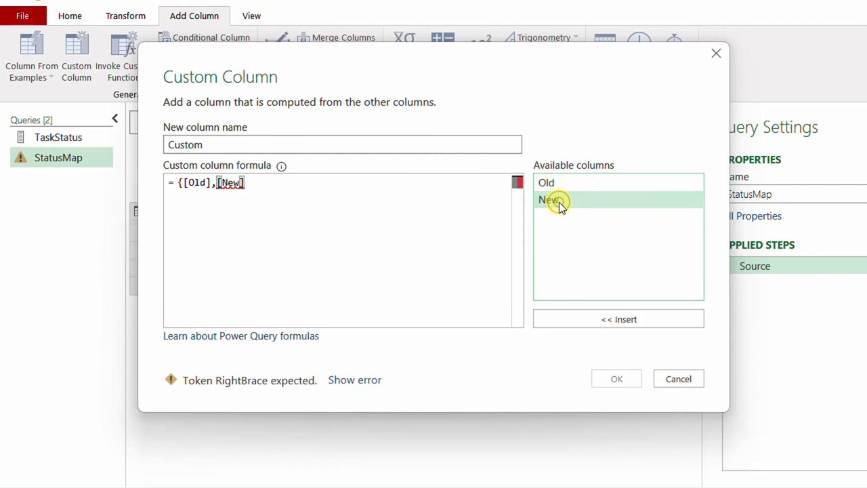
type("}")
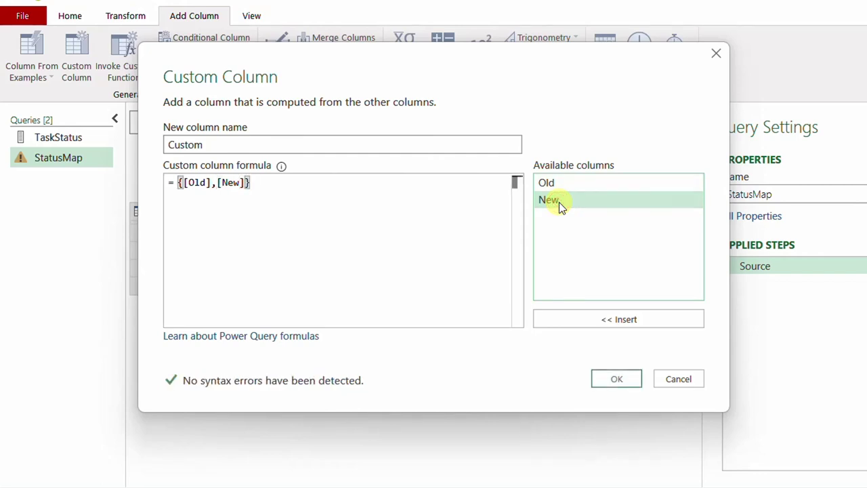
left_click(612, 380)
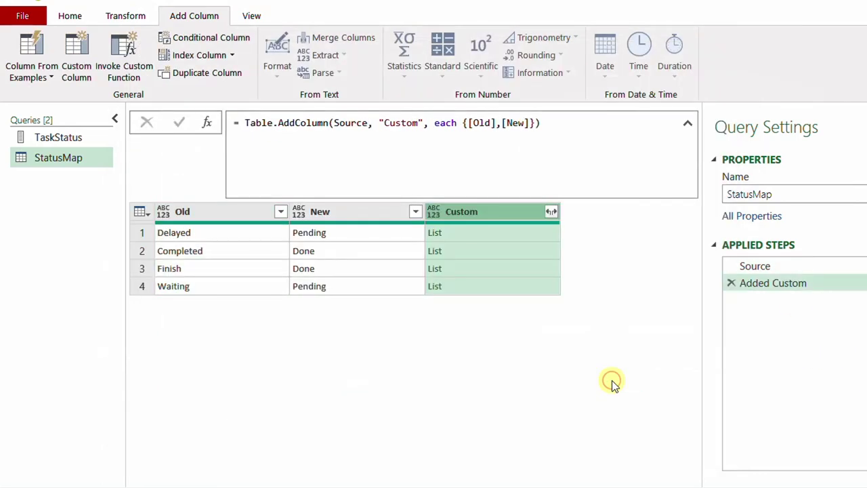
Preview the list in each row of the Custom column to examine its old-new pairs
left_click(507, 235)
left_click(509, 252)
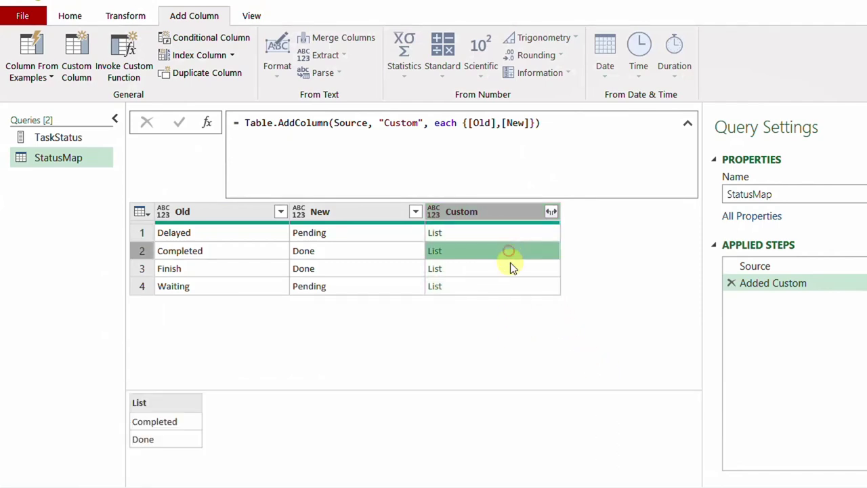
left_click(511, 268)
left_click(511, 286)
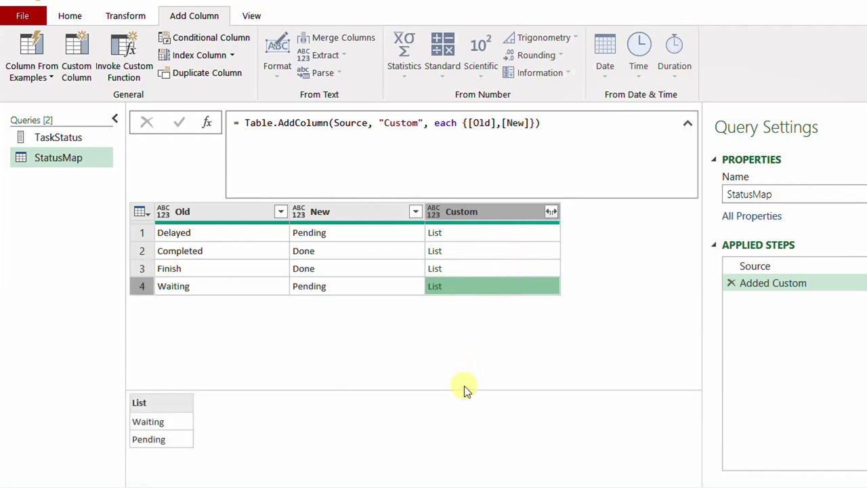
left_click_drag(464, 388, 470, 365)
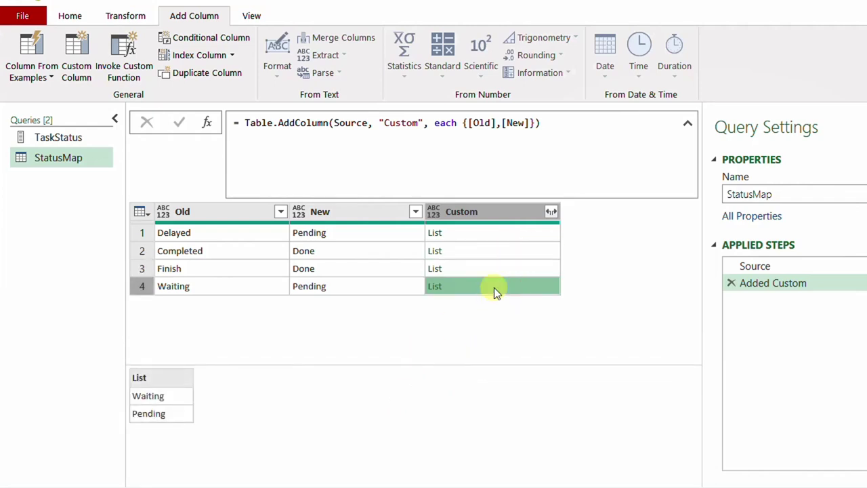
left_click(500, 234)
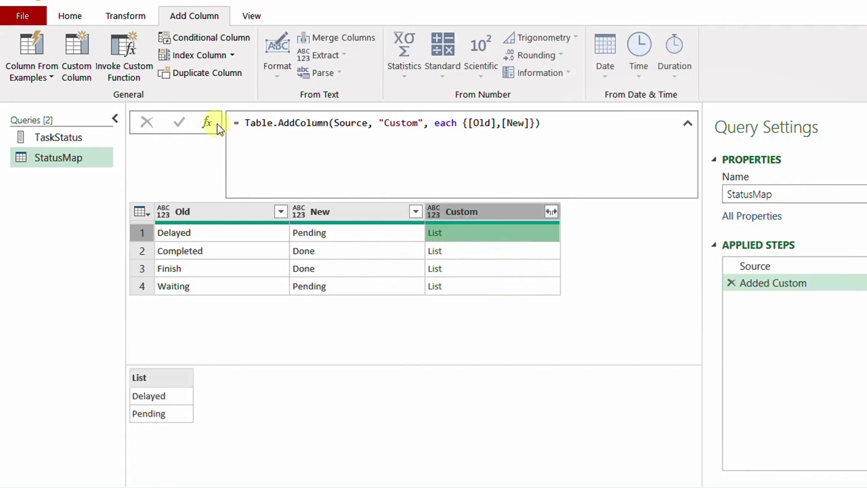
Append [Custom] to the Table.AddColumn formula in StatusMap to extract that column as a list of lists
left_click(570, 125)
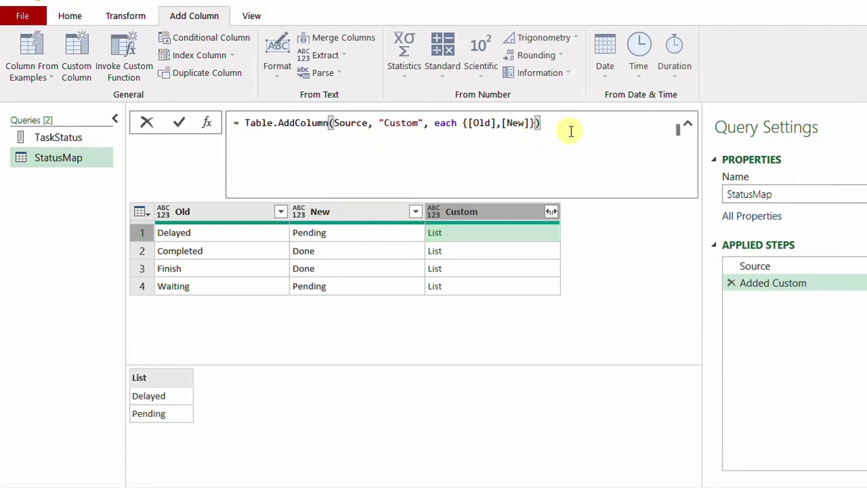
type("[")
type("cu")
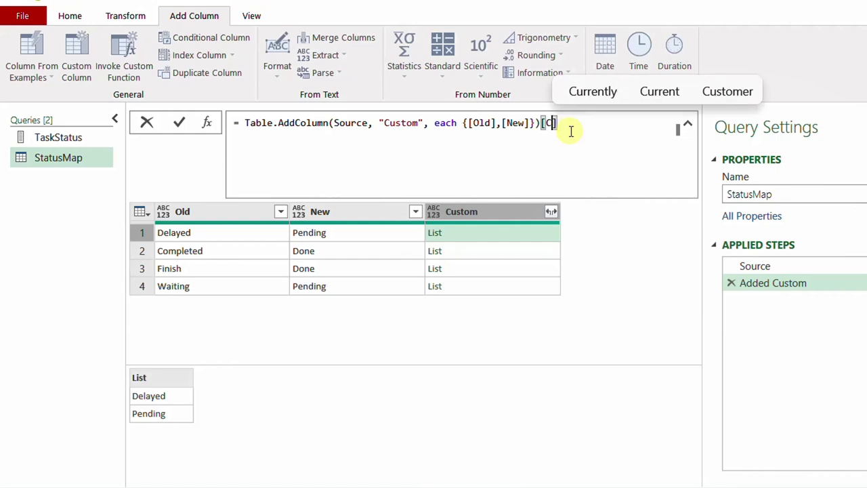
key("BackSpace")
key("BackSpace")
type("Custom")
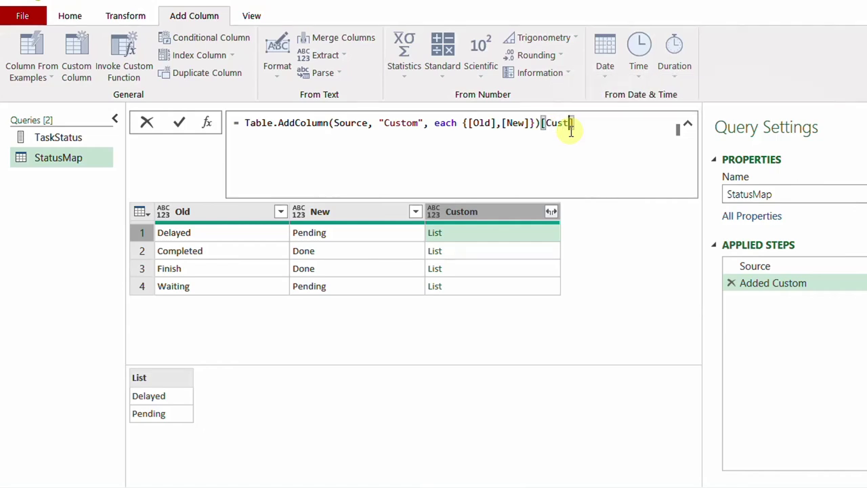
left_click(182, 122)
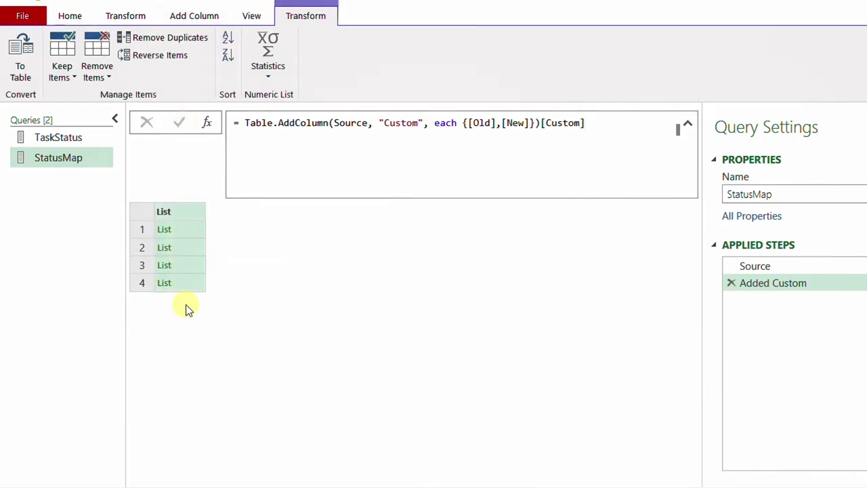
Preview each nested list in the StatusMap result to examine the replacement pairs
left_click(186, 231)
left_click(187, 246)
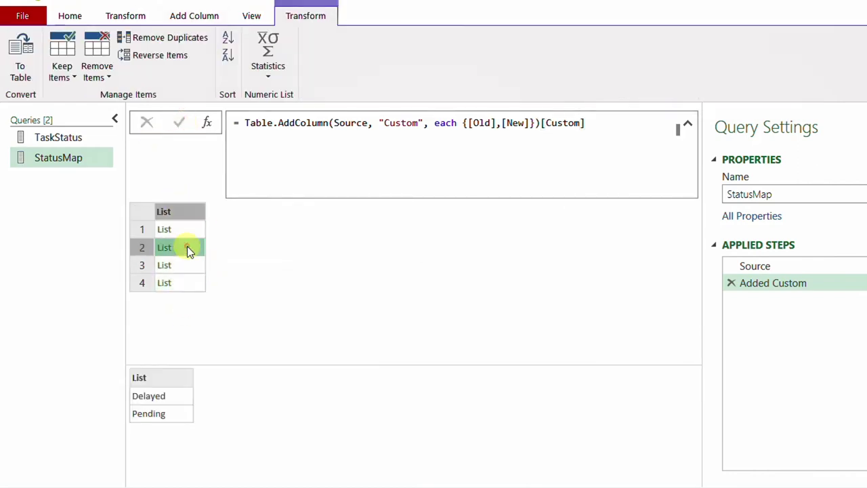
left_click(187, 262)
left_click(190, 284)
left_click(190, 230)
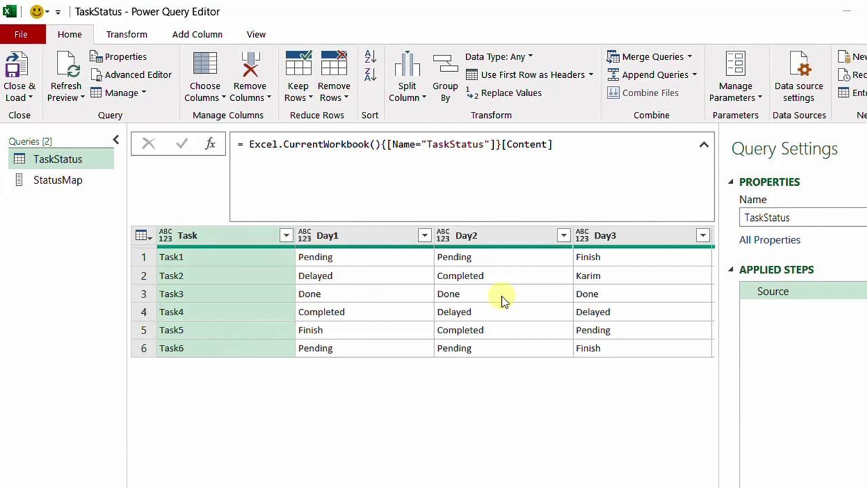
Add a step to the TaskStatus query with the formula = Table.ToColumns(Source) to turn its columns into a list of lists
left_click(211, 149)
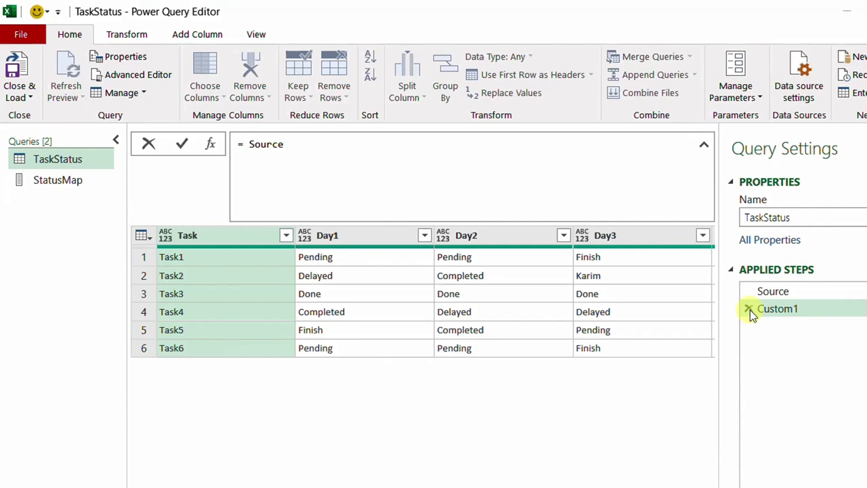
type("Table.to")
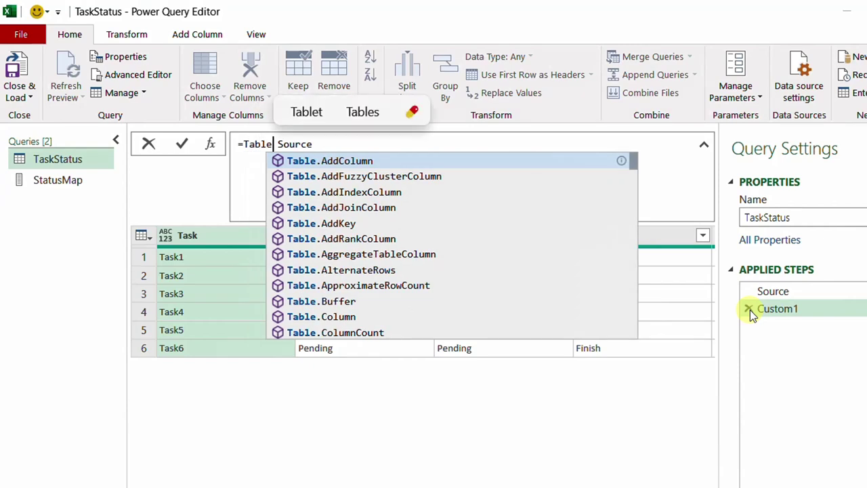
key("Tab")
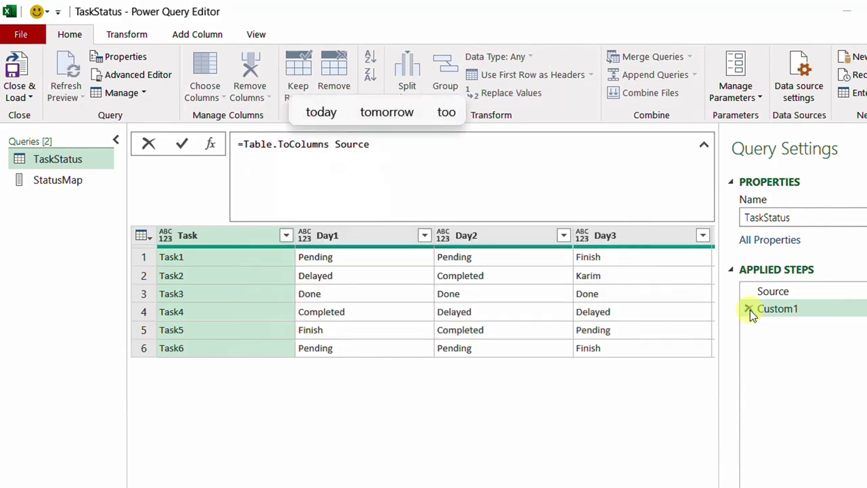
type("(")
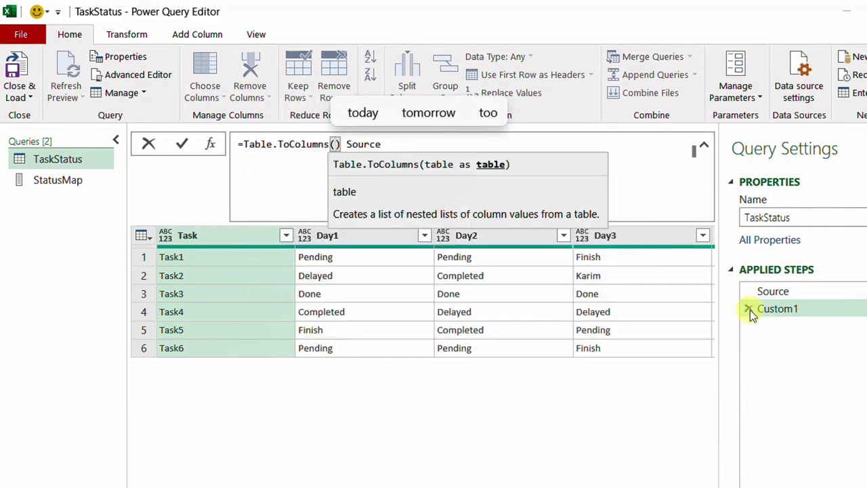
left_click(412, 143)
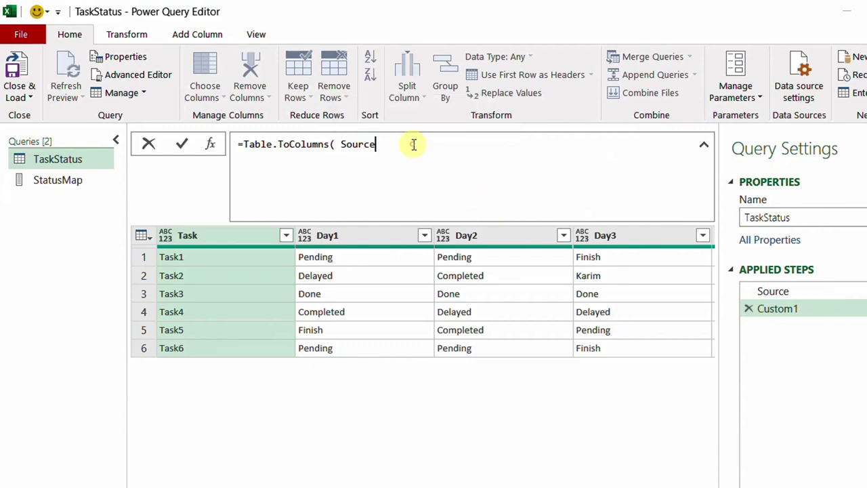
type(")")
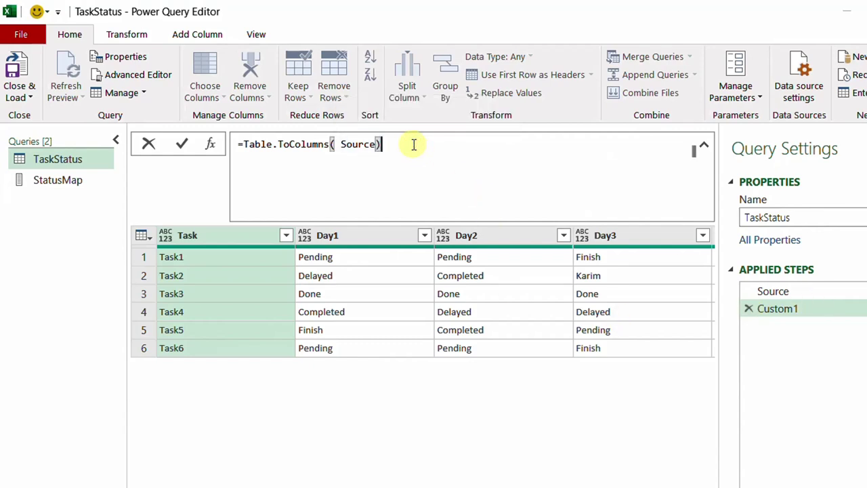
left_click(183, 147)
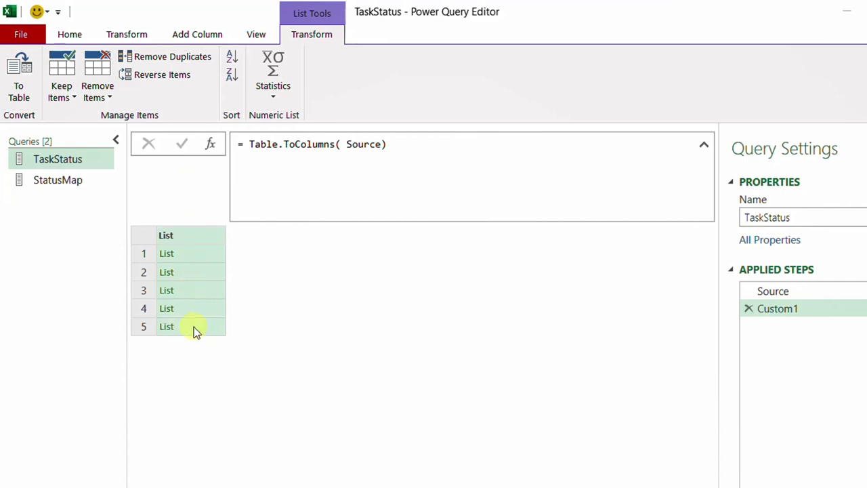
Preview each of the five nested lists in TaskStatus to examine the column values they hold
left_click(203, 250)
left_click(205, 274)
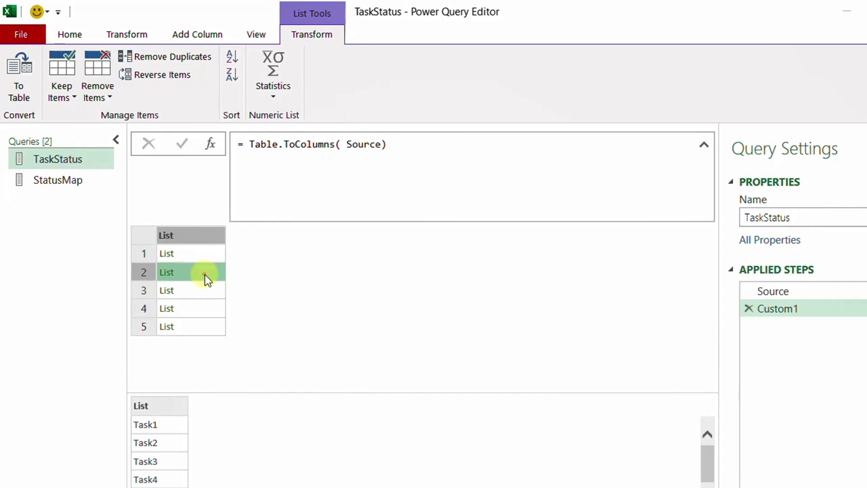
left_click(205, 290)
left_click(205, 309)
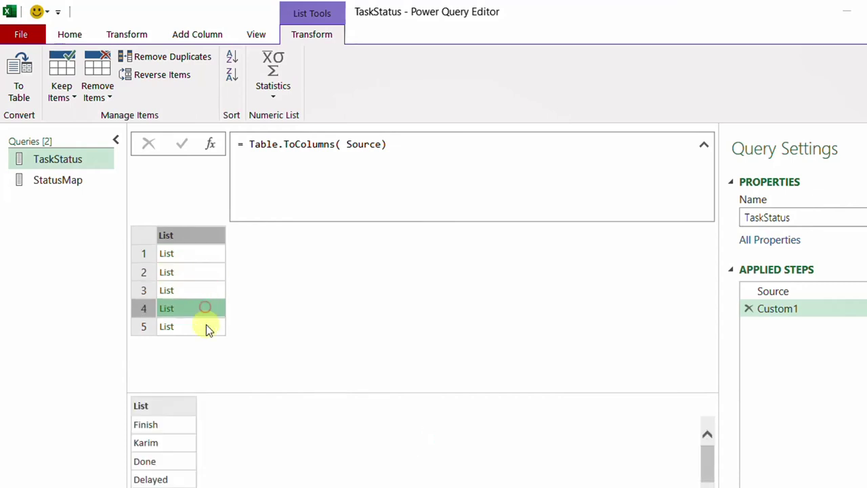
left_click(208, 327)
left_click(210, 254)
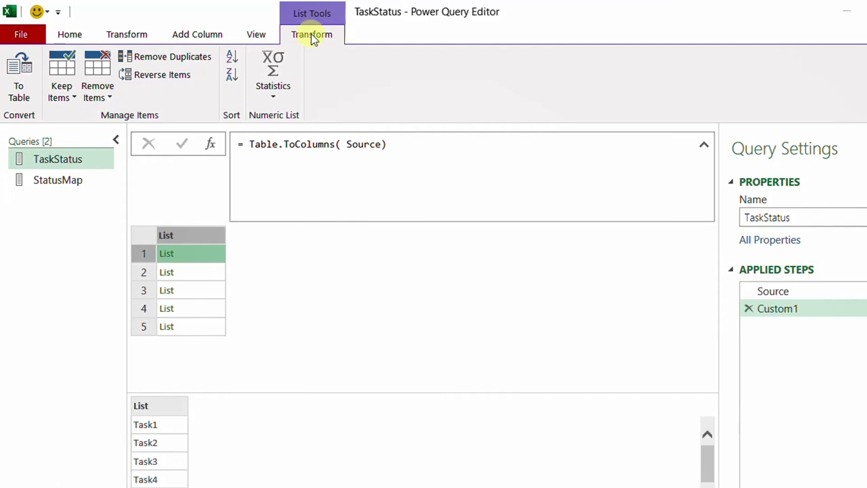
Convert the TaskStatus list of lists to a table with the default settings and preview the lists in its first three rows
left_click(18, 91)
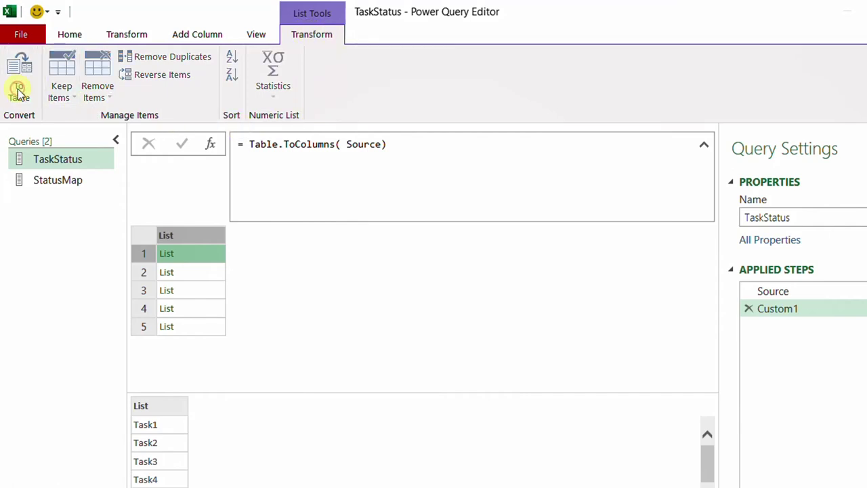
left_click(620, 331)
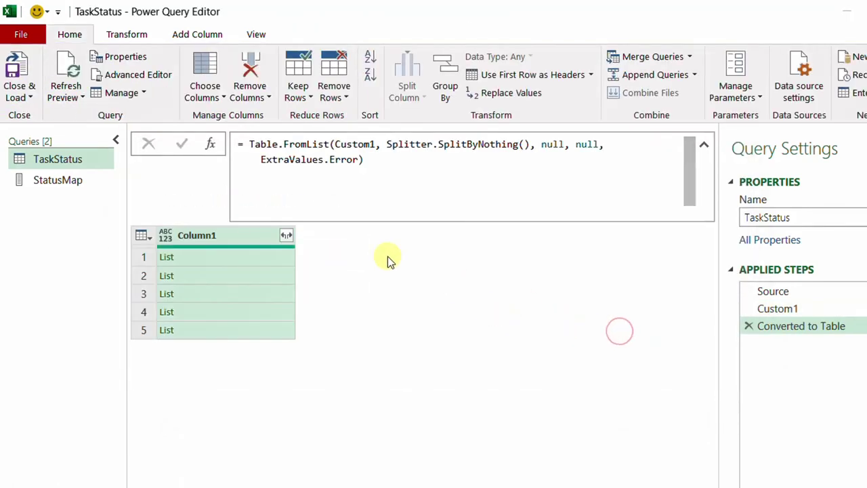
left_click(251, 257)
left_click(252, 279)
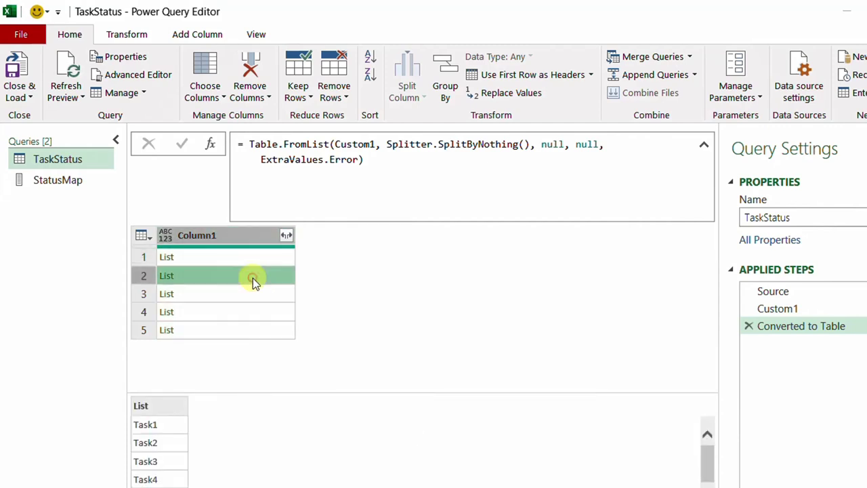
left_click(249, 295)
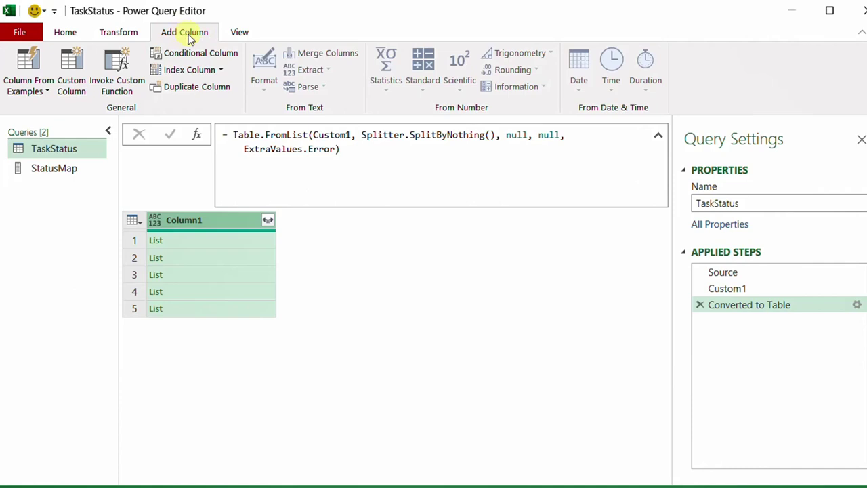
Add a custom column named Custom to TaskStatus with the formula = List.ReplaceMatchingItems([Column1],StatusMap)
left_click(71, 75)
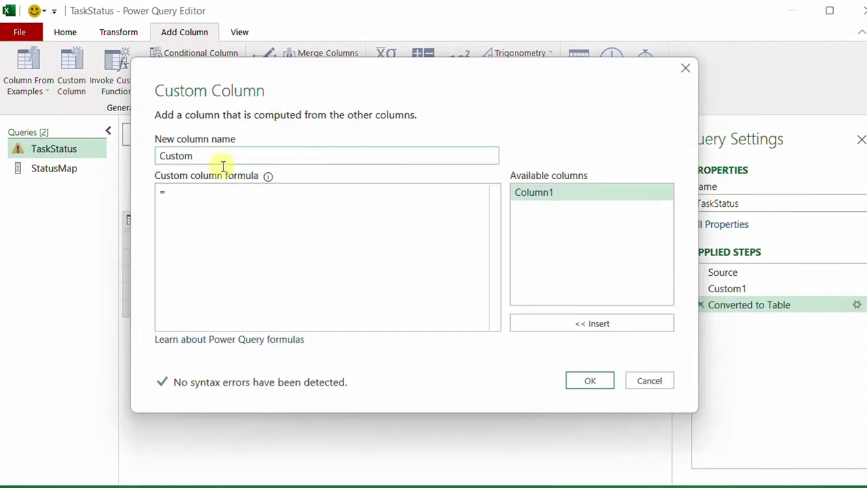
left_click(221, 199)
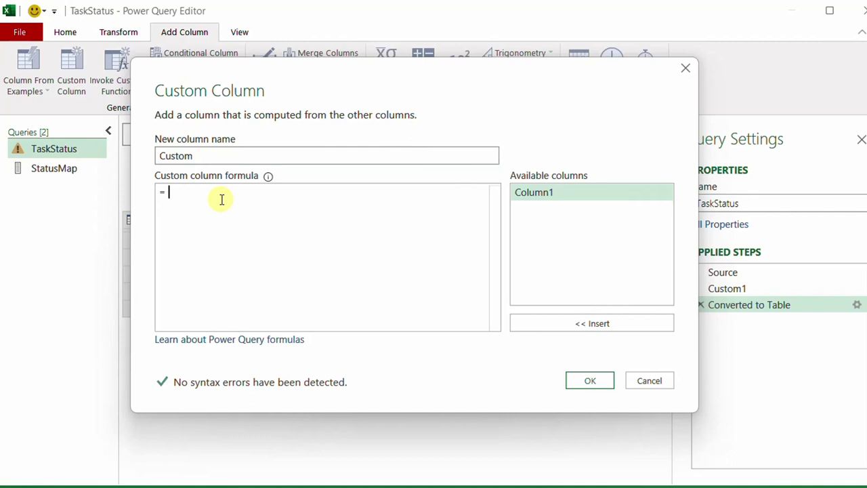
type("list")
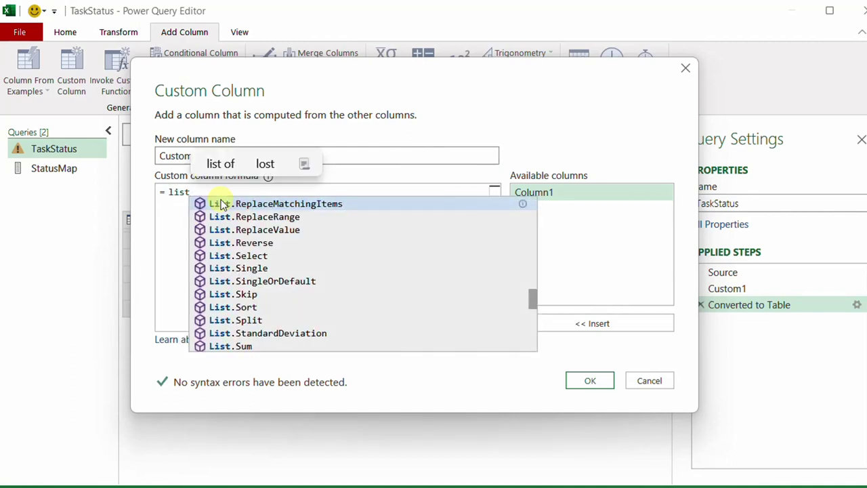
left_click(222, 204)
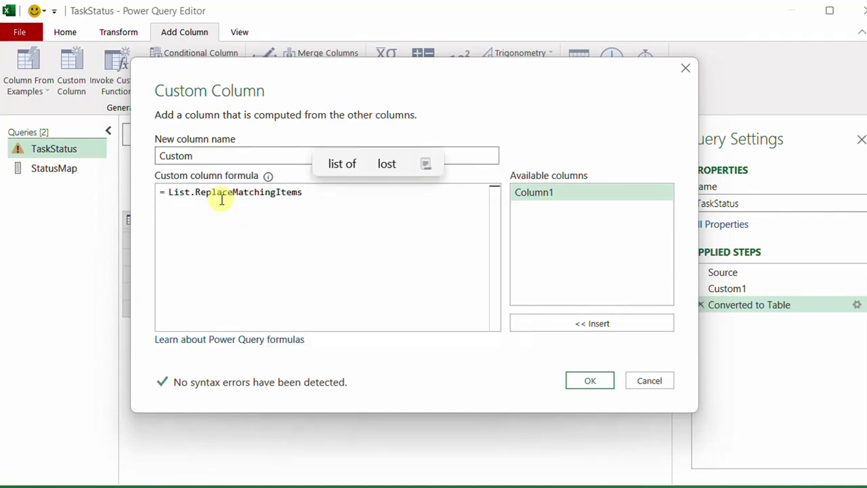
type("(")
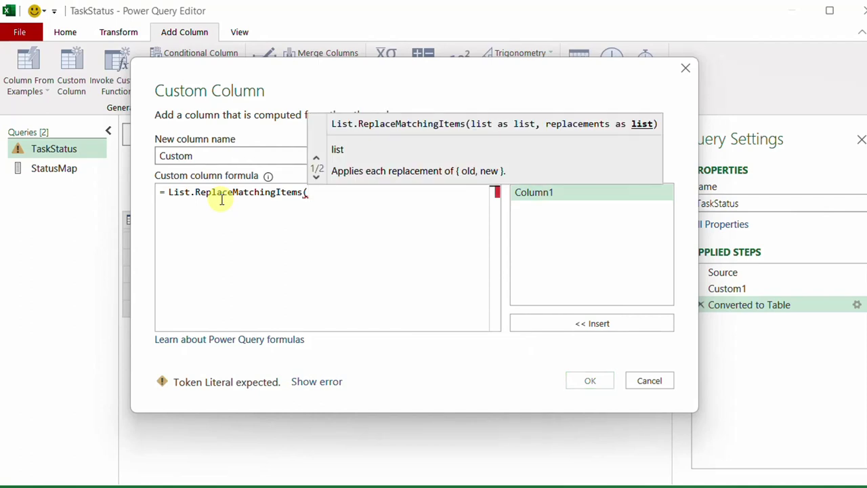
left_click_drag(288, 76, 465, 86)
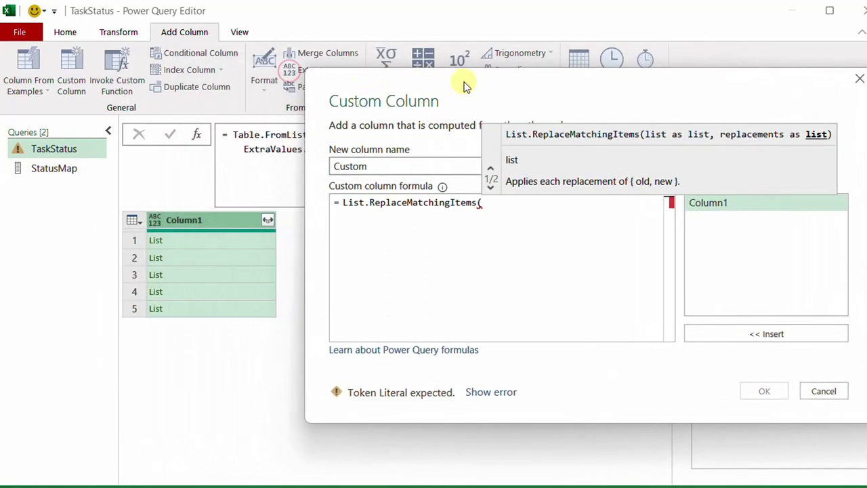
double_click(739, 207)
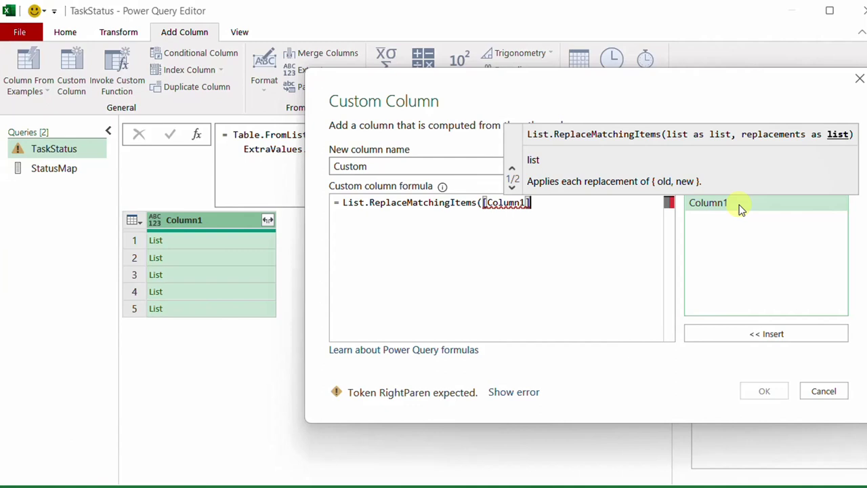
type(",")
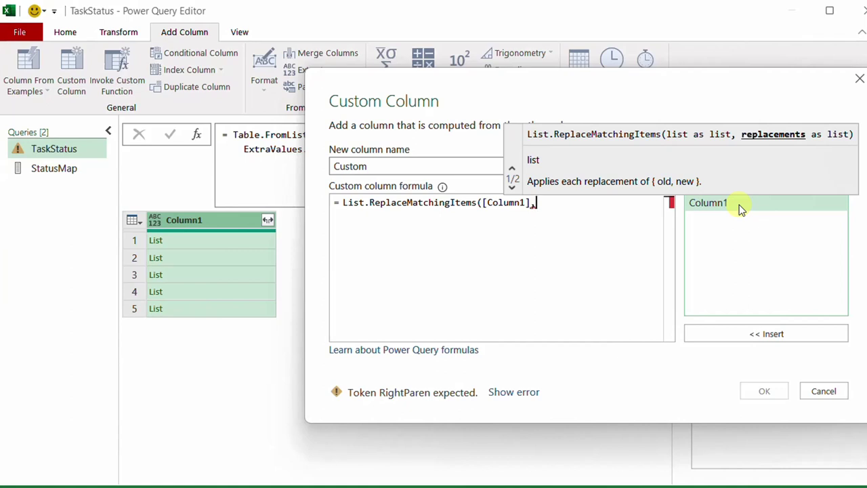
type("StatusMap")
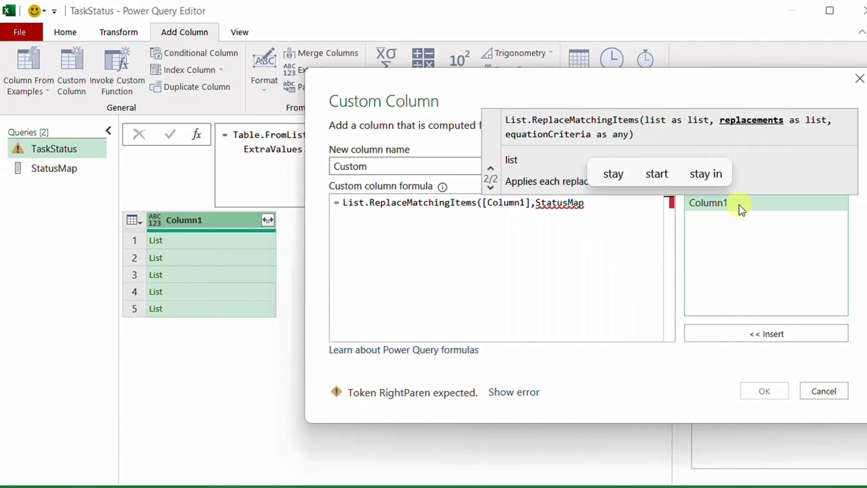
type(")")
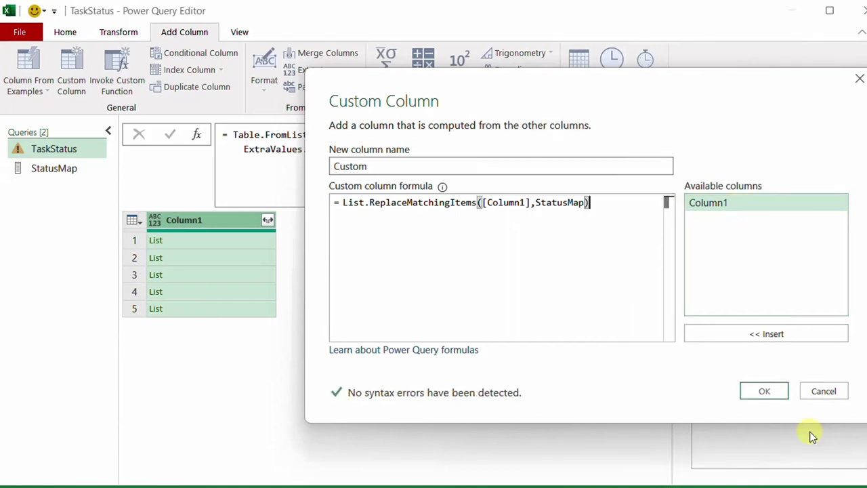
left_click(764, 393)
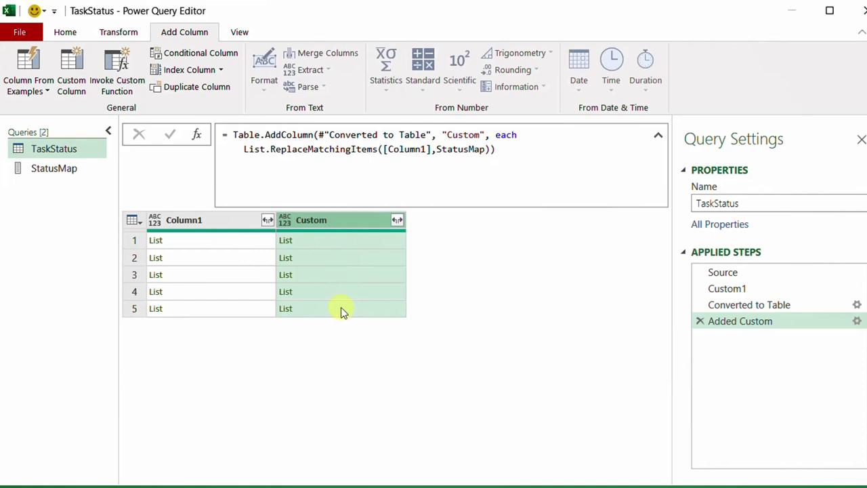
Preview the lists in Column1 and Custom to compare the original statuses with the replaced ones
left_click(218, 244)
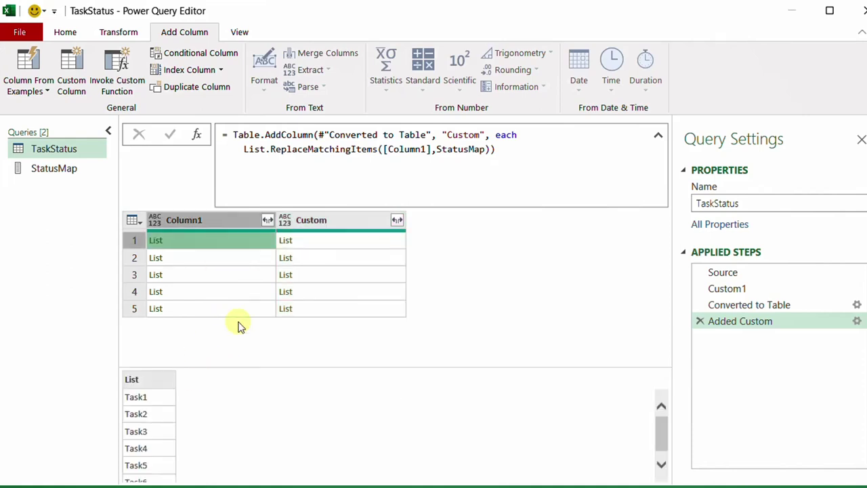
left_click(338, 242)
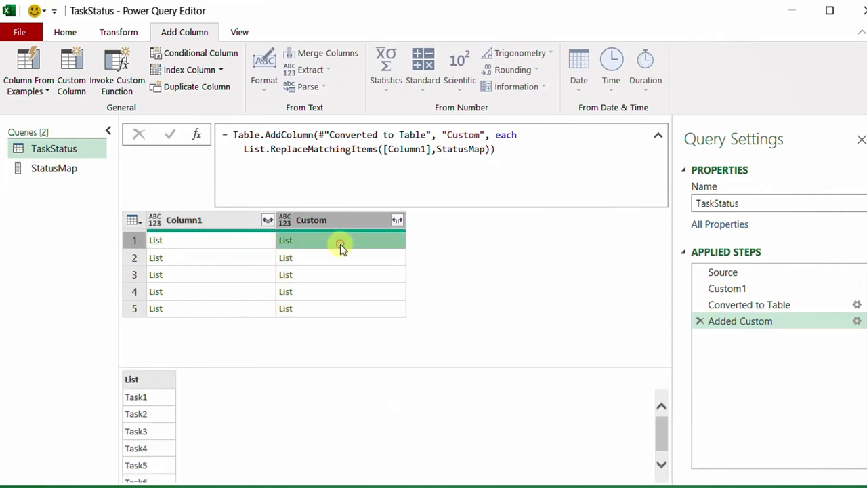
left_click(193, 258)
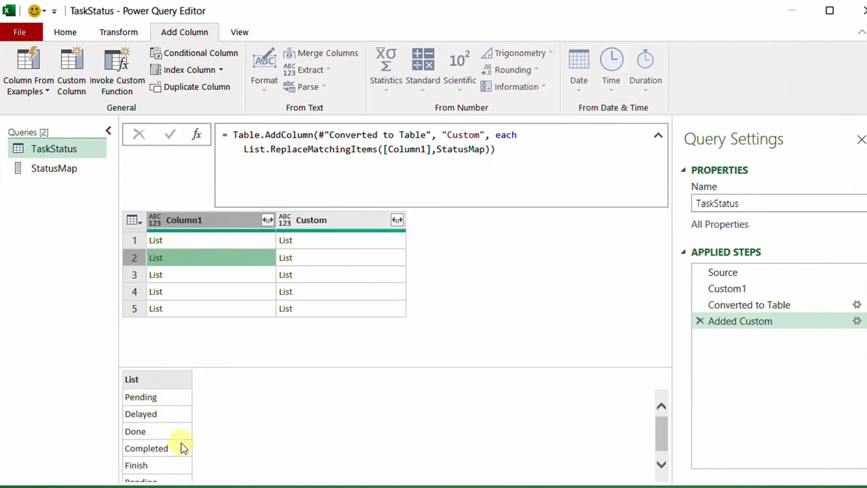
scroll(181, 463, "down", 1)
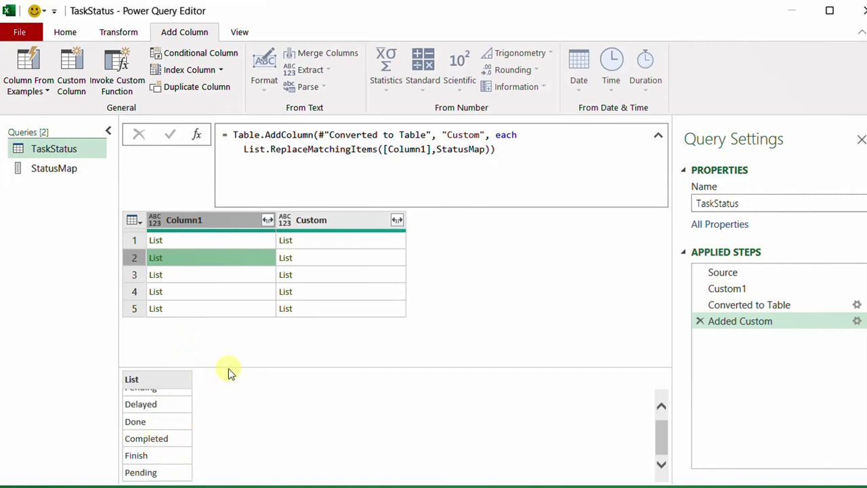
left_click_drag(229, 367, 234, 343)
left_click(325, 260)
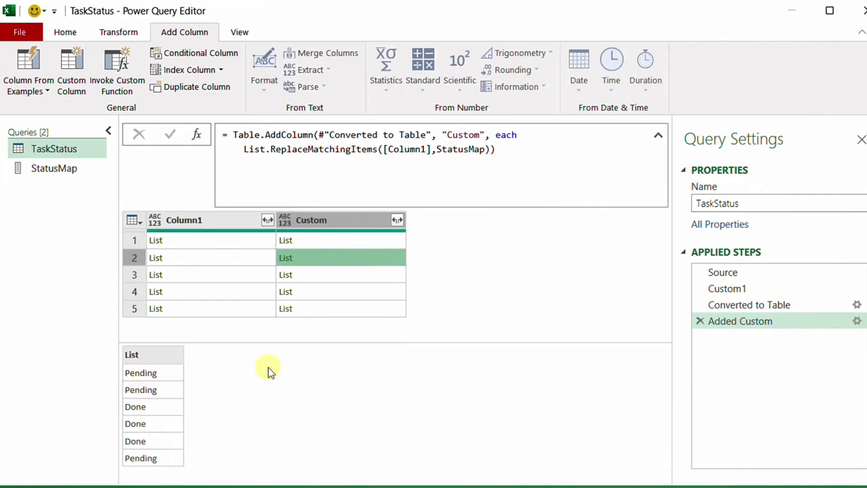
left_click(326, 276)
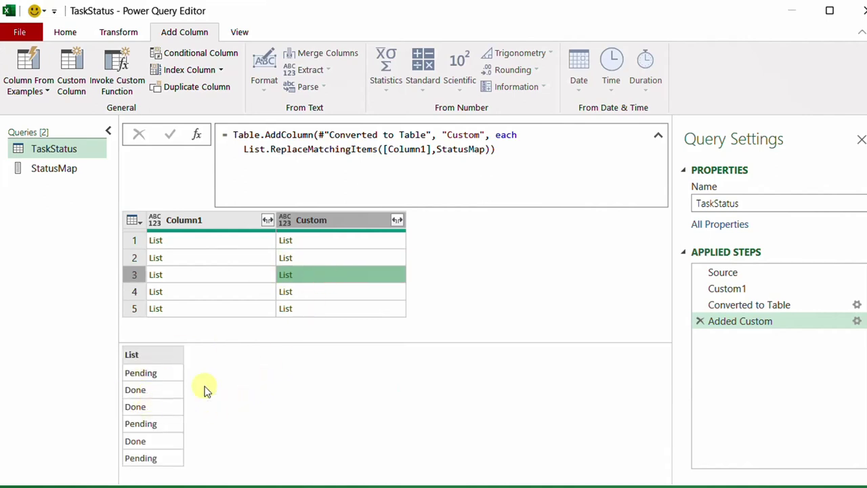
left_click(367, 311)
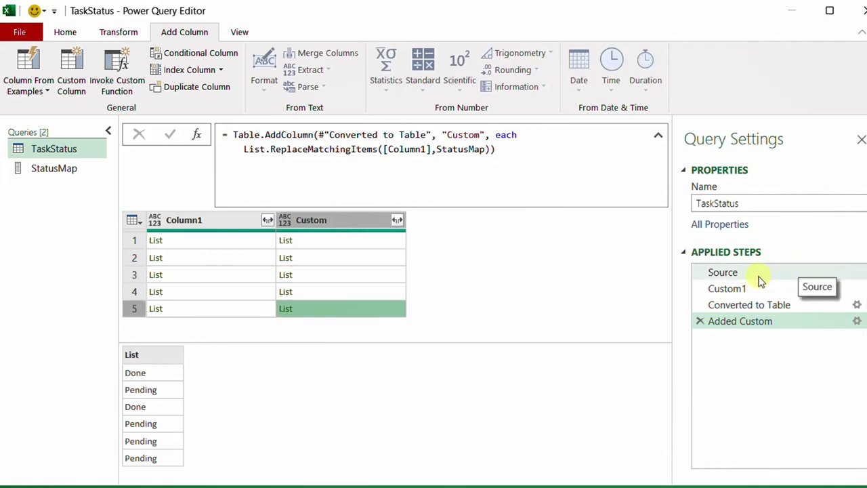
Rename the applied step Custom1 as ConvertToList and return to the Added Custom step
left_click(746, 292)
right_click(747, 295)
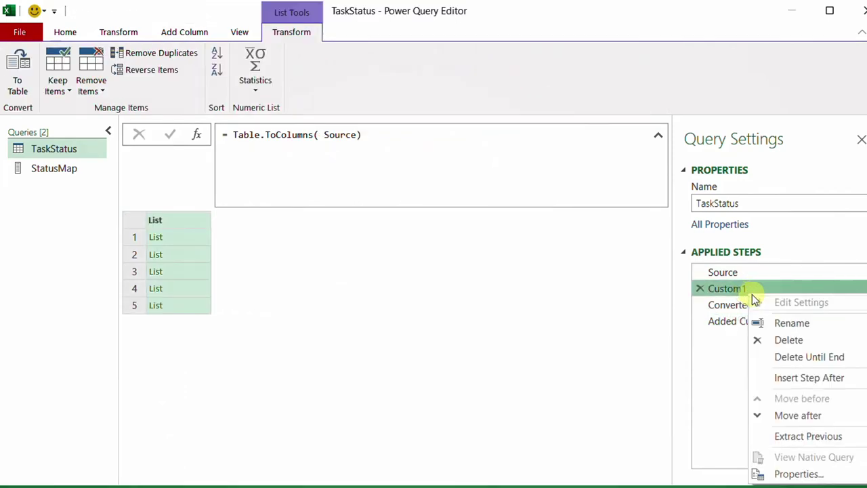
left_click(783, 323)
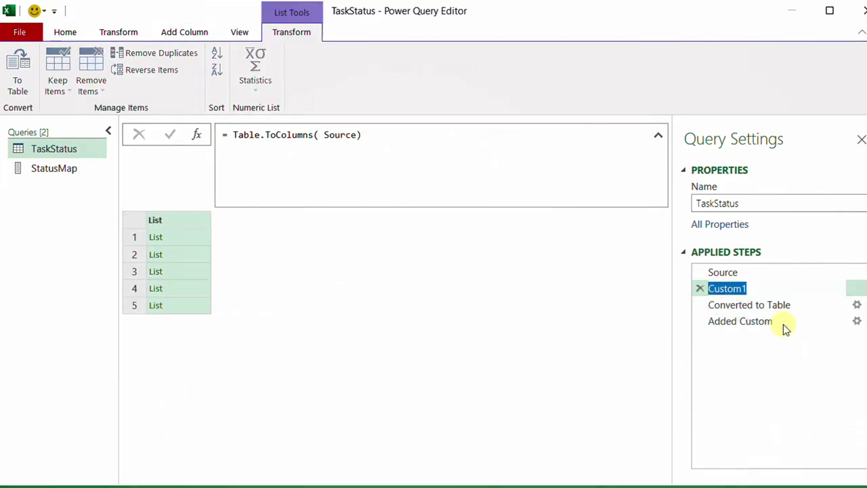
type("nvertToList")
left_click(722, 320)
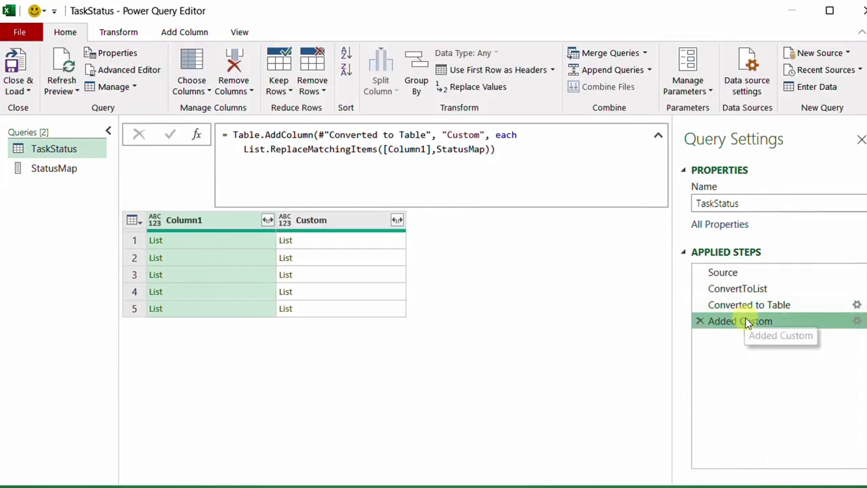
Rename the applied step Added Custom as BulckReplace and select the Custom column
right_click(745, 320)
left_click(789, 351)
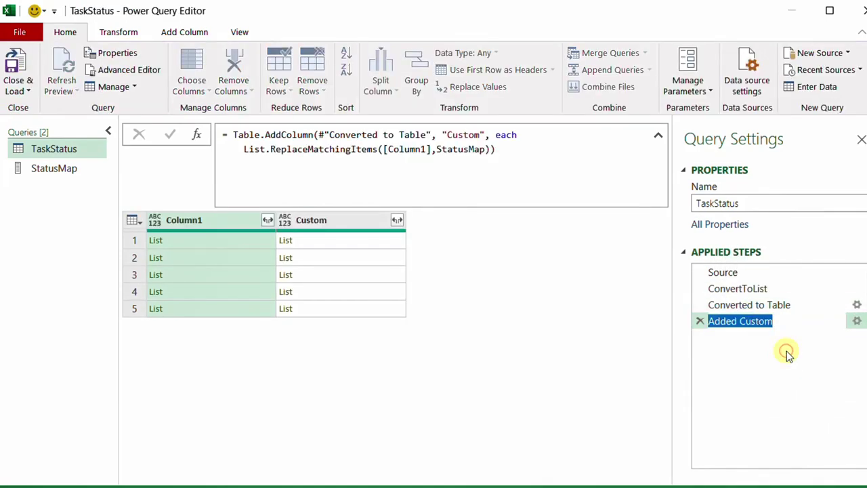
key("BackSpace")
type("Bulck")
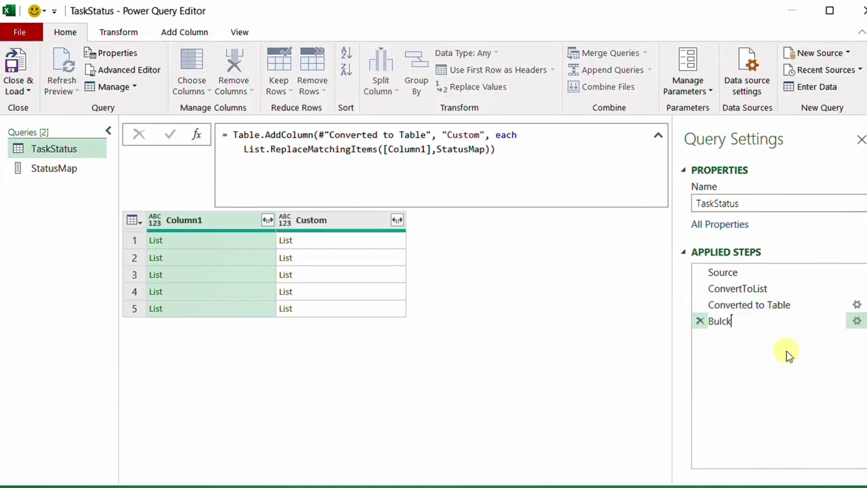
type("Replace")
left_click(332, 309)
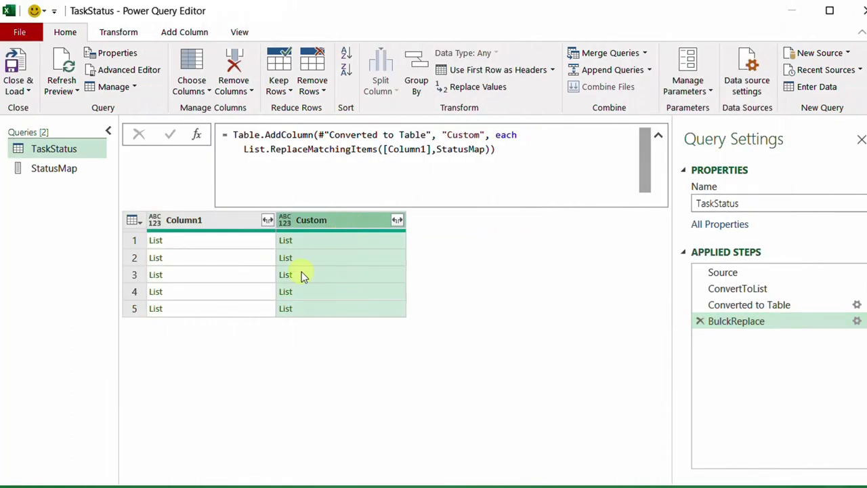
Add a new step after BulckReplace with the formula = BulckReplace[Custom] and preview the lists in its first two rows
left_click(197, 134)
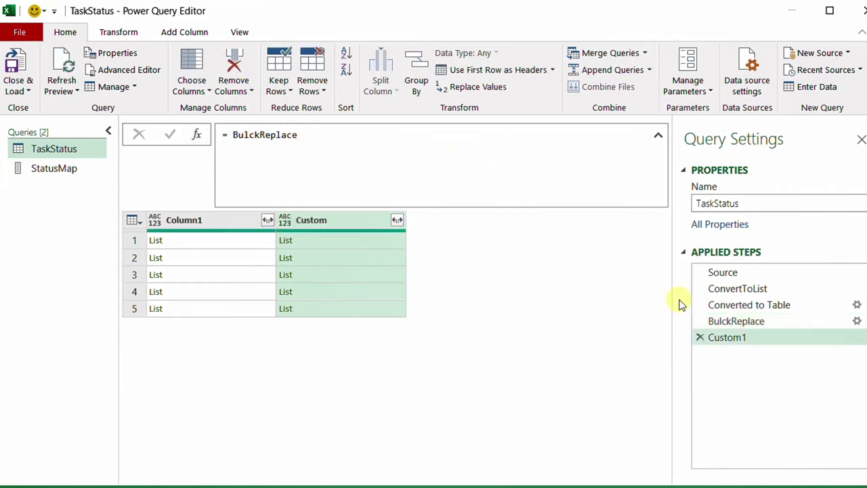
left_click_drag(736, 321, 738, 324)
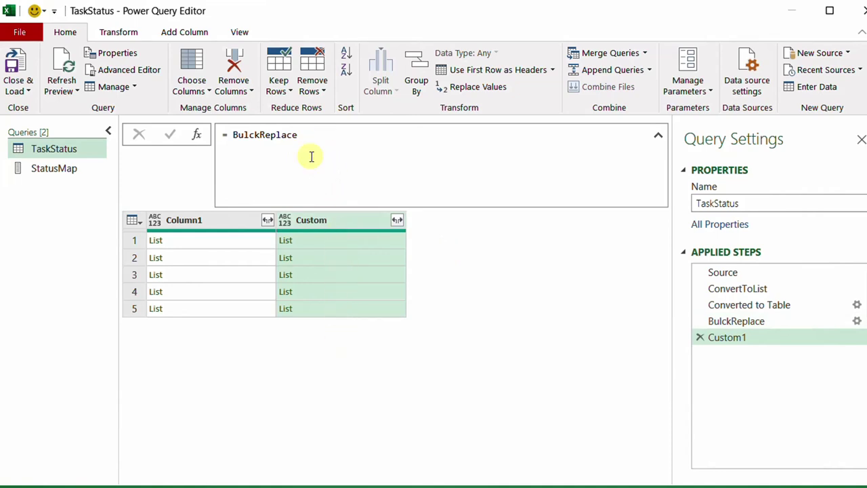
left_click(327, 140)
type("[C")
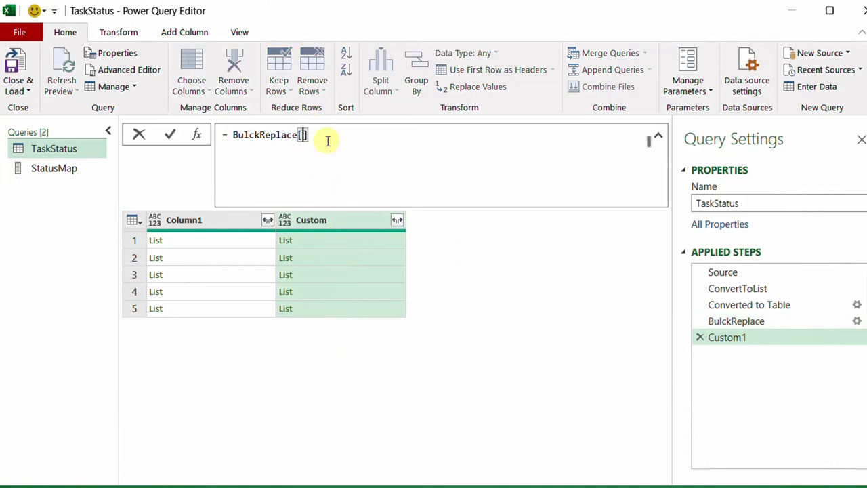
type("ustom")
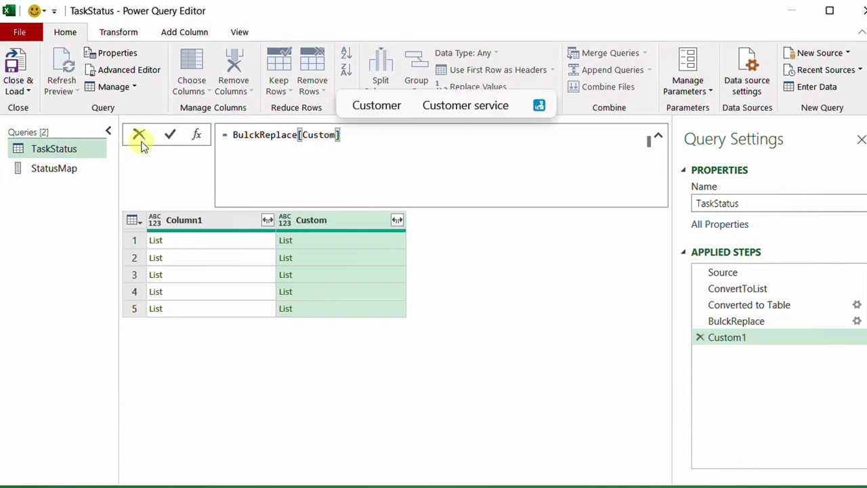
left_click(171, 136)
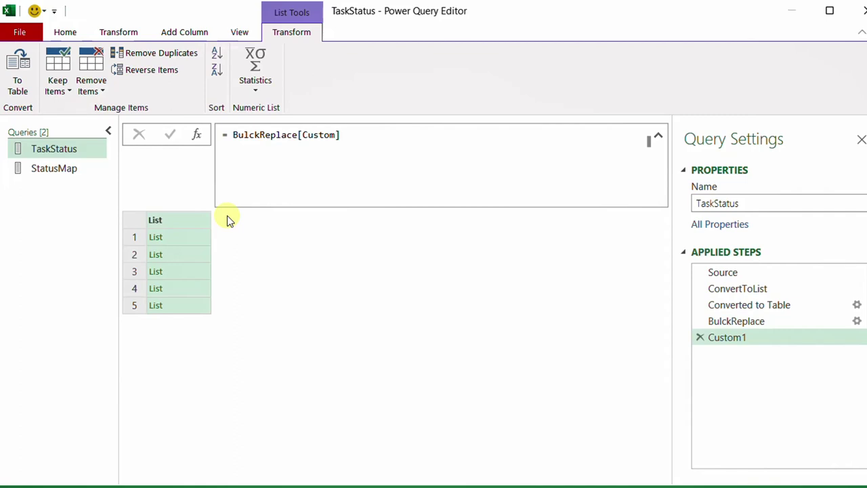
left_click(201, 238)
left_click(199, 254)
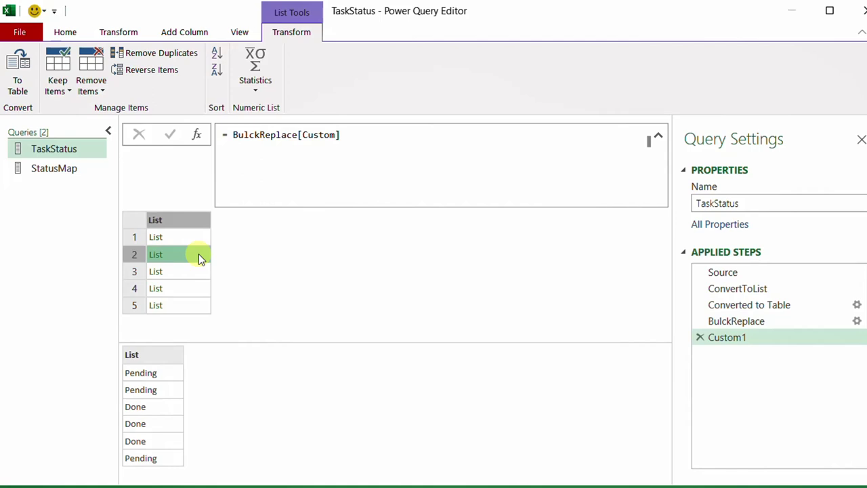
Wrap the Custom1 step's formula in Table.FromColumns so it reads = Table.FromColumns( BulckReplace[Custom])
left_click(227, 135)
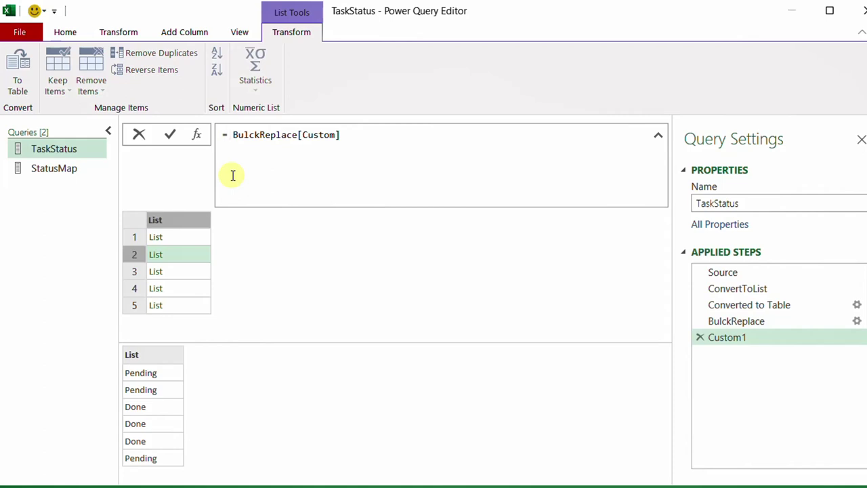
type("Table.FromColumns")
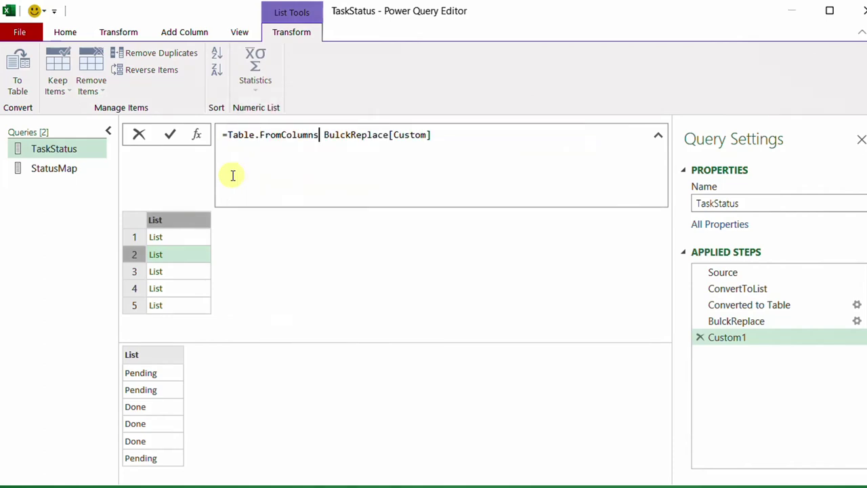
type("(")
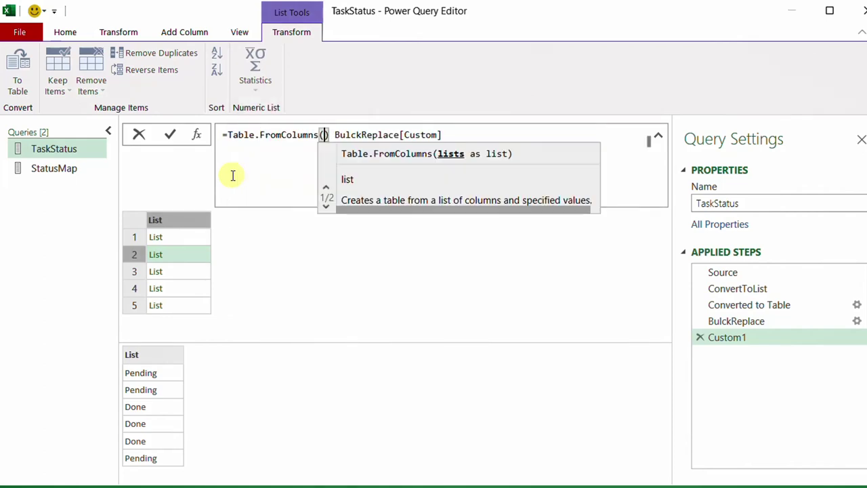
left_click(512, 138)
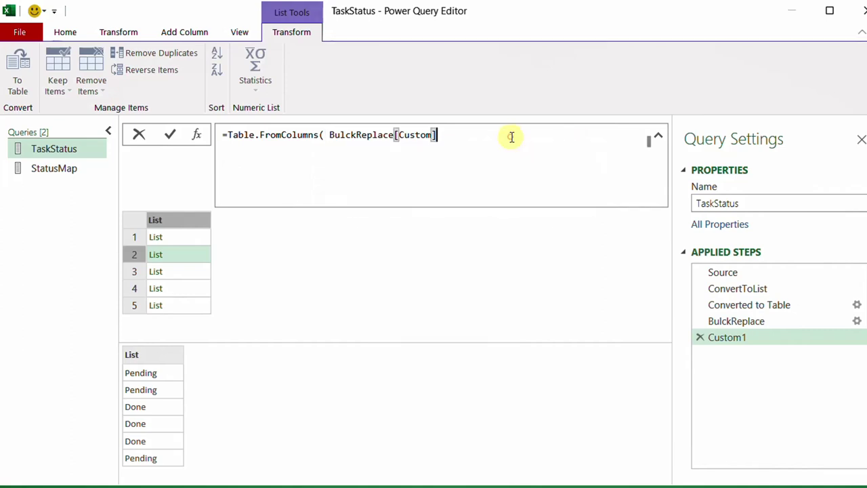
type(")")
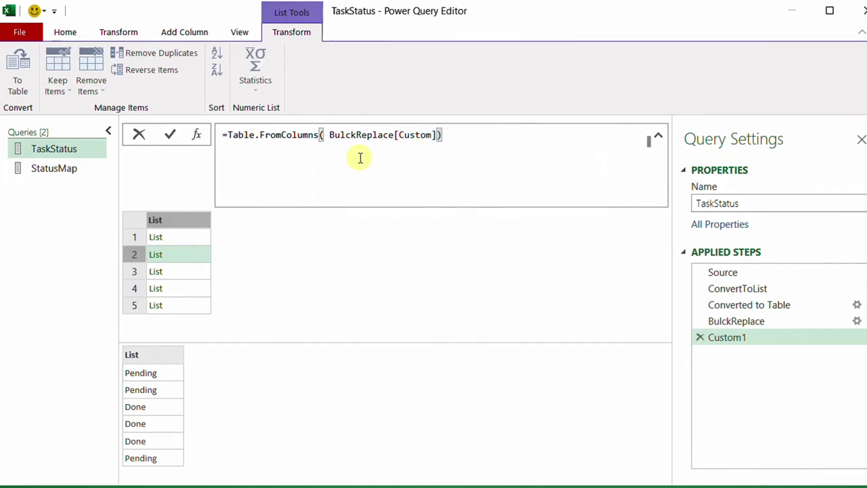
left_click(172, 140)
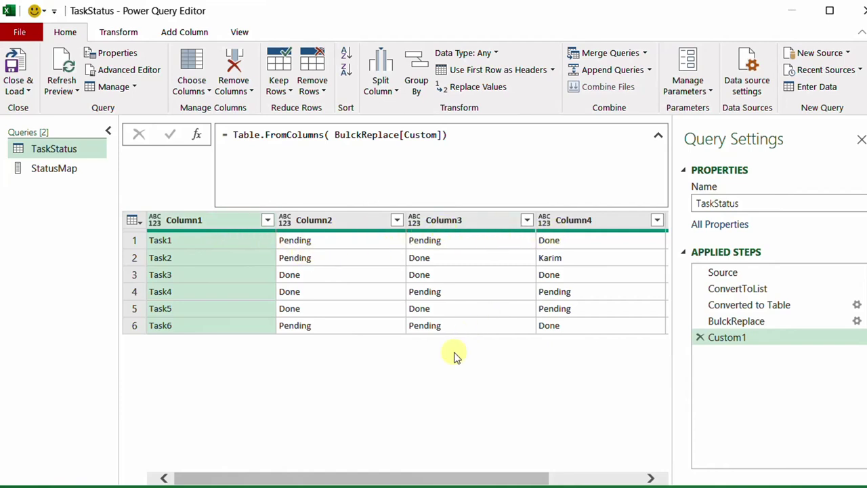
left_click_drag(294, 477, 264, 480)
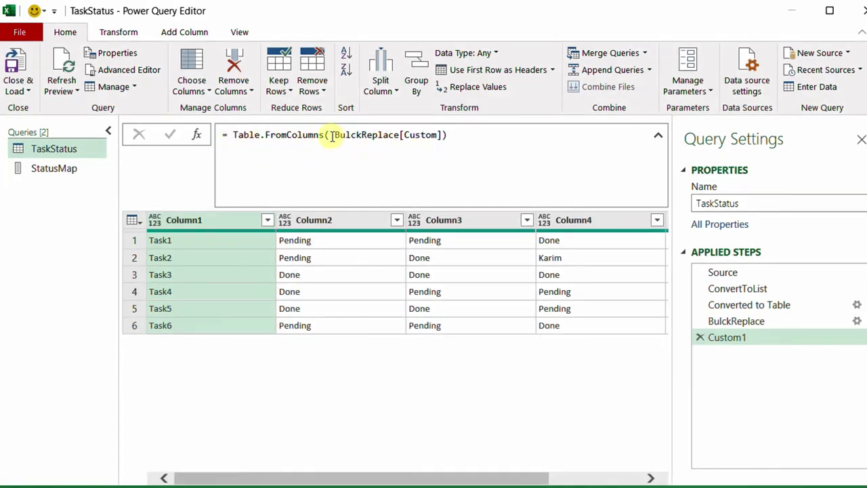
left_click(443, 134)
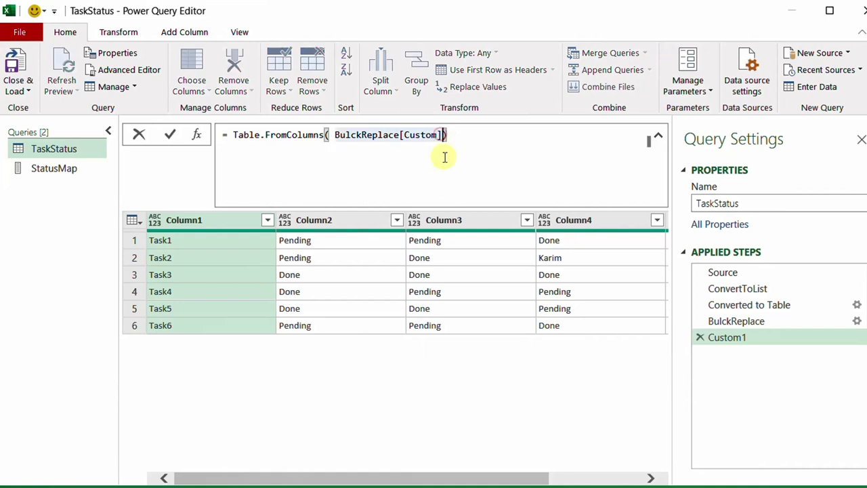
type(",")
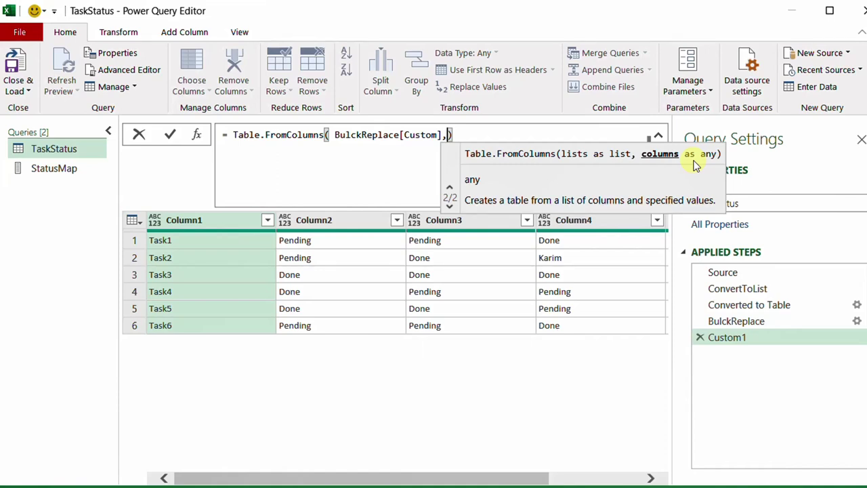
key("BackSpace")
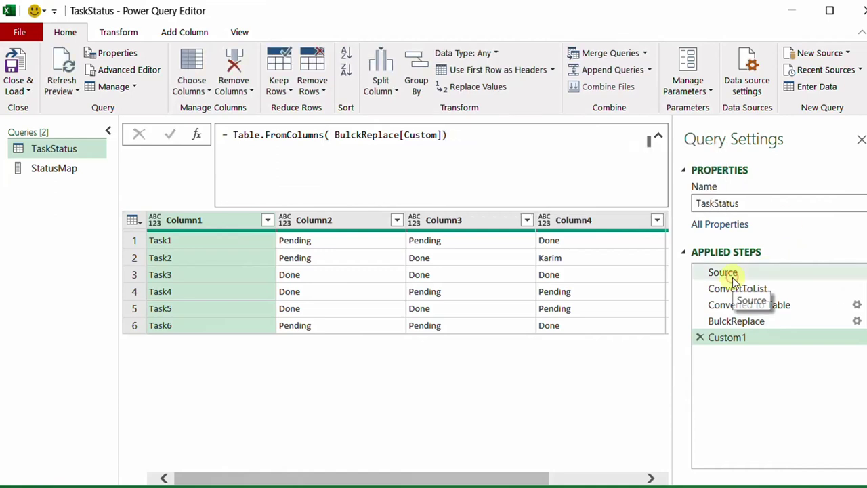
Check the original headers in the Source step, and insert a step after BulckReplace with the formula = Table.ColumnNames( Source)
left_click(733, 278)
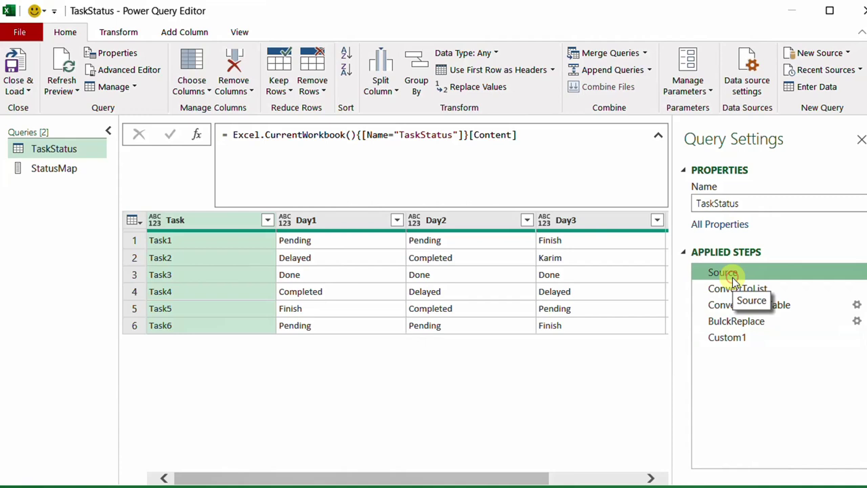
left_click(737, 322)
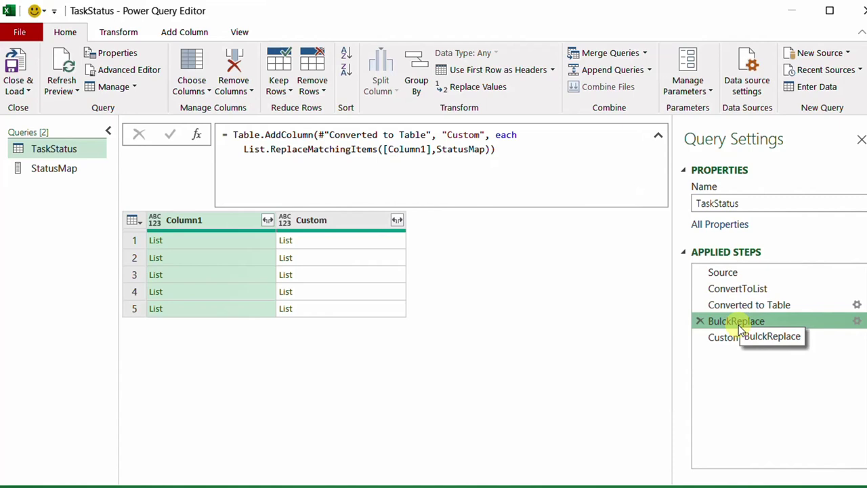
left_click(196, 134)
left_click(490, 279)
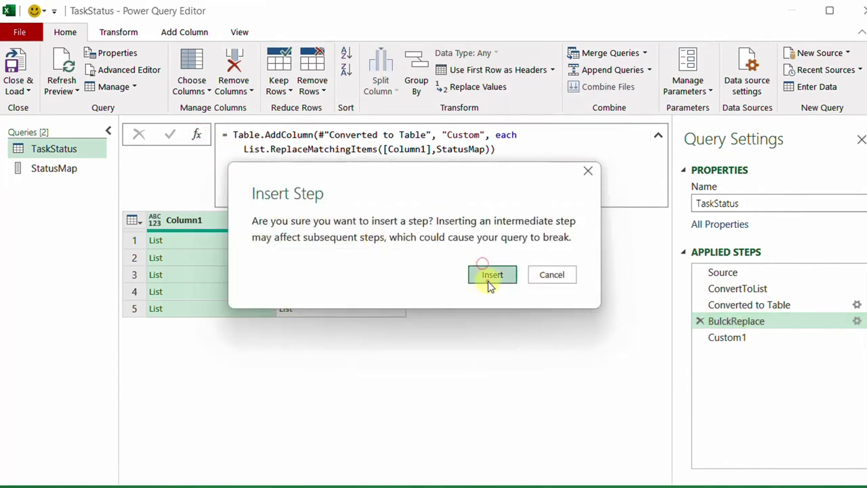
left_click_drag(232, 135, 320, 136)
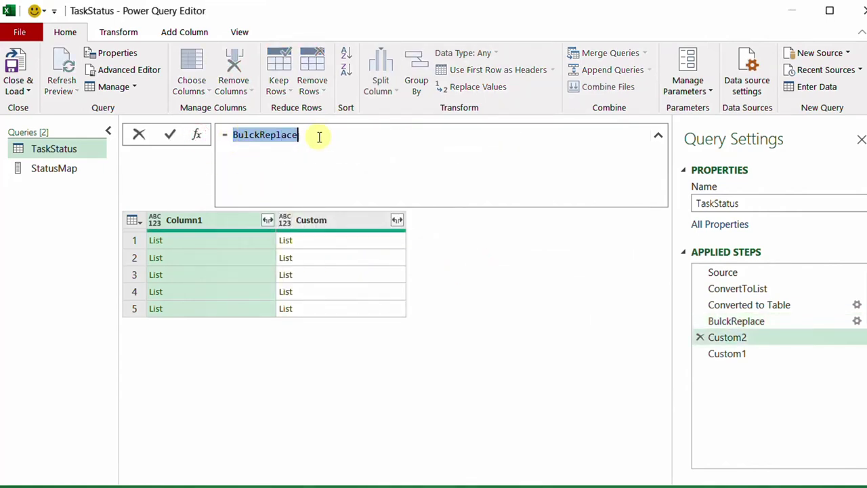
type("Sour")
key("Tab")
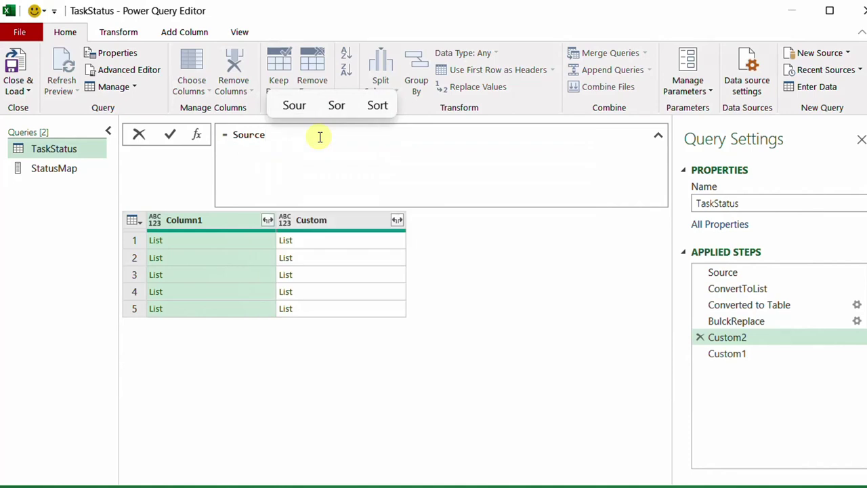
left_click(227, 135)
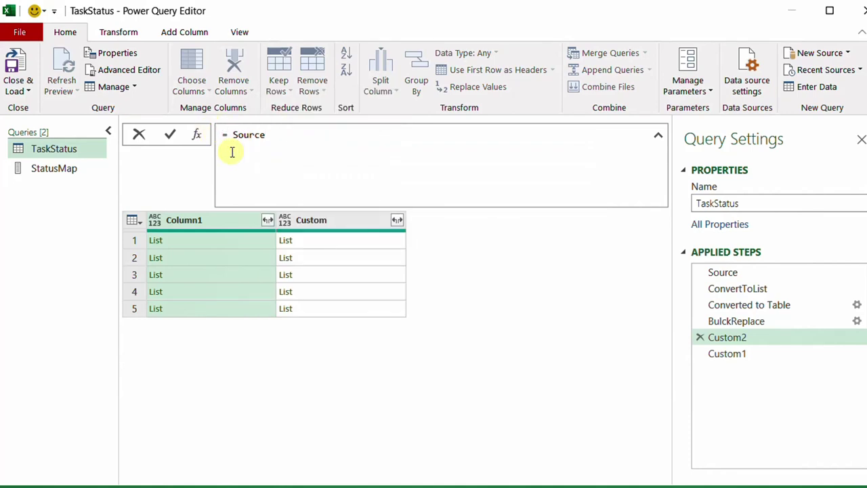
type("Table.ColumnNames(")
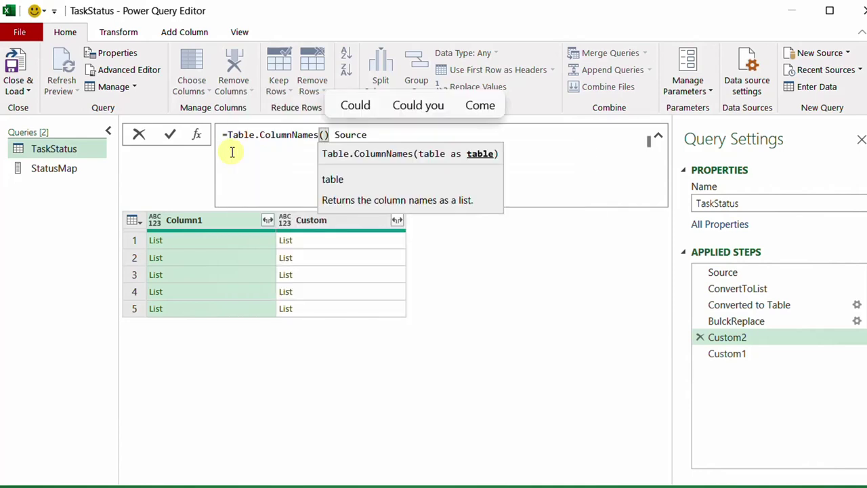
left_click(365, 135)
type(")")
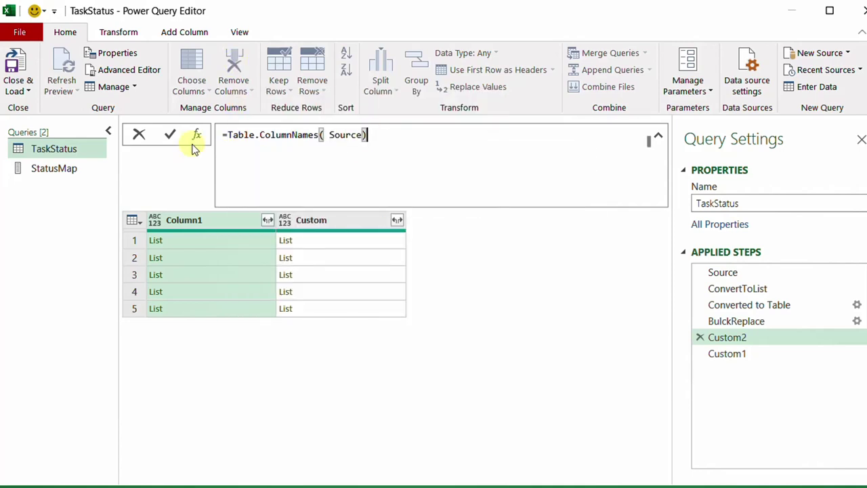
left_click(174, 135)
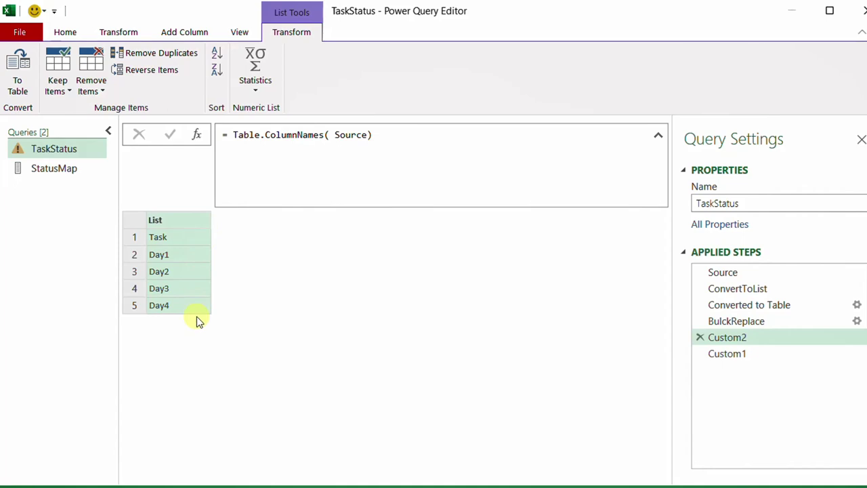
Rename the applied step Custom2 as Headers
right_click(748, 338)
left_click(776, 368)
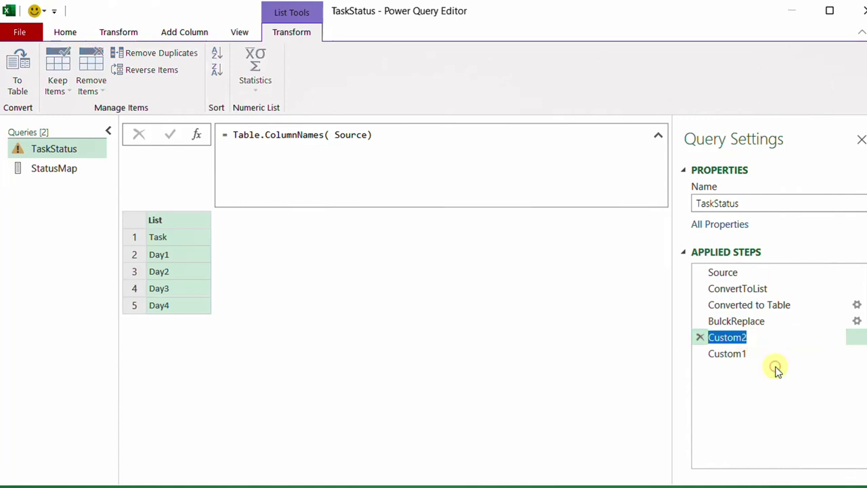
type("Headers")
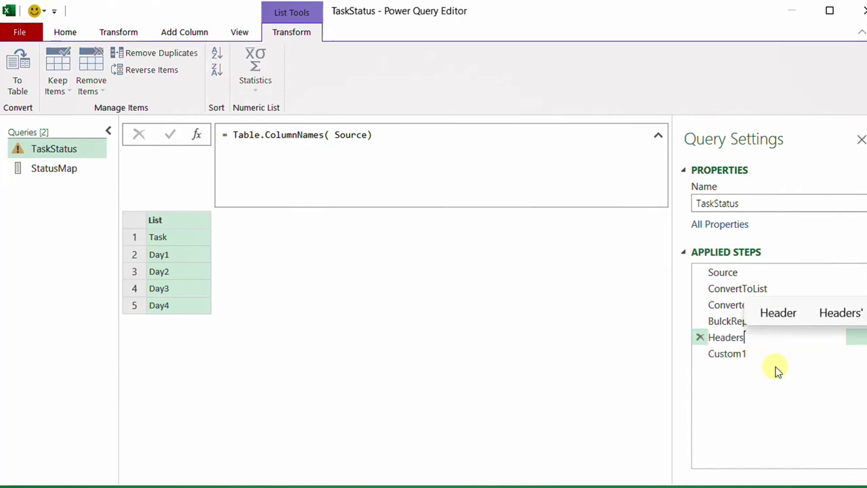
key("Return")
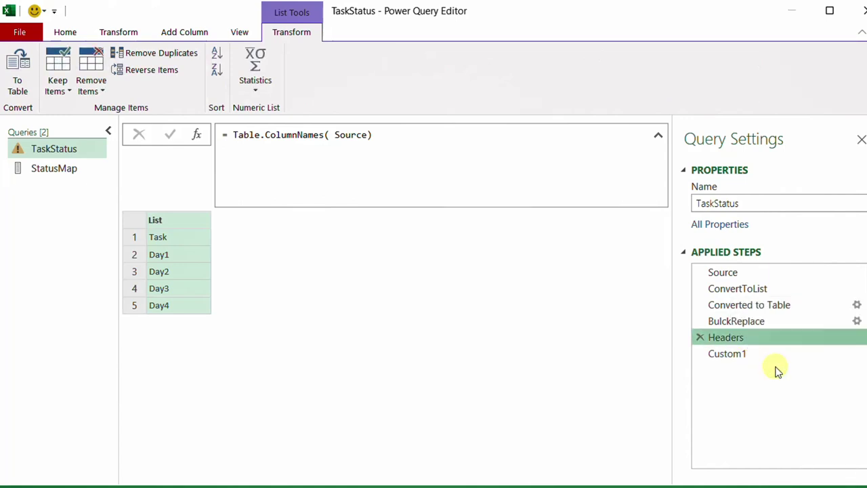
Correct the Custom1 step's formula to = Table.FromColumns( BulckReplace [Custom],Headers) and review the resulting table
left_click(743, 359)
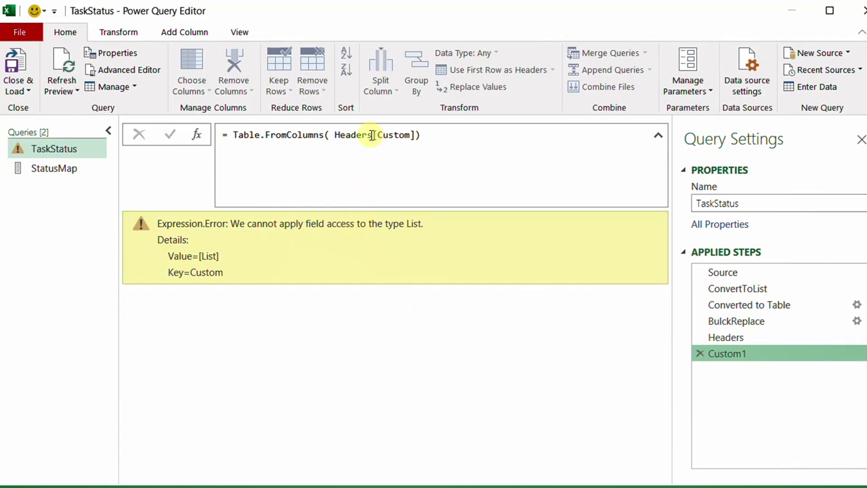
left_click_drag(372, 134, 336, 136)
type("[")
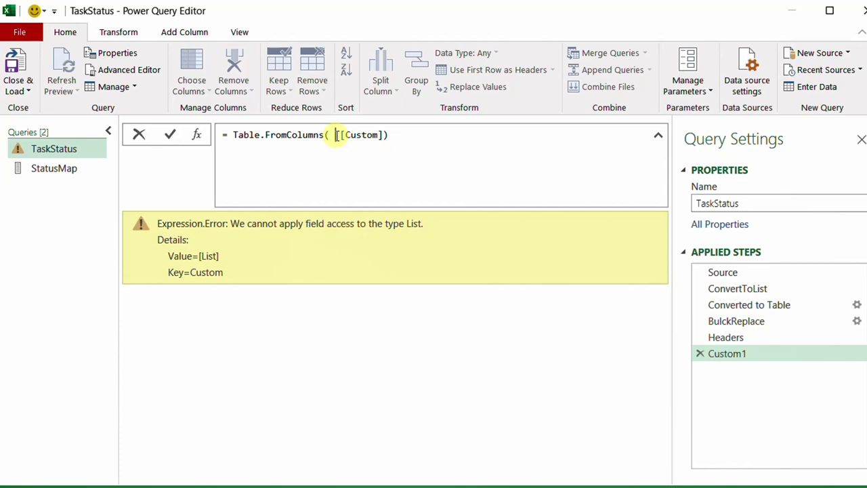
type("BulckReplace")
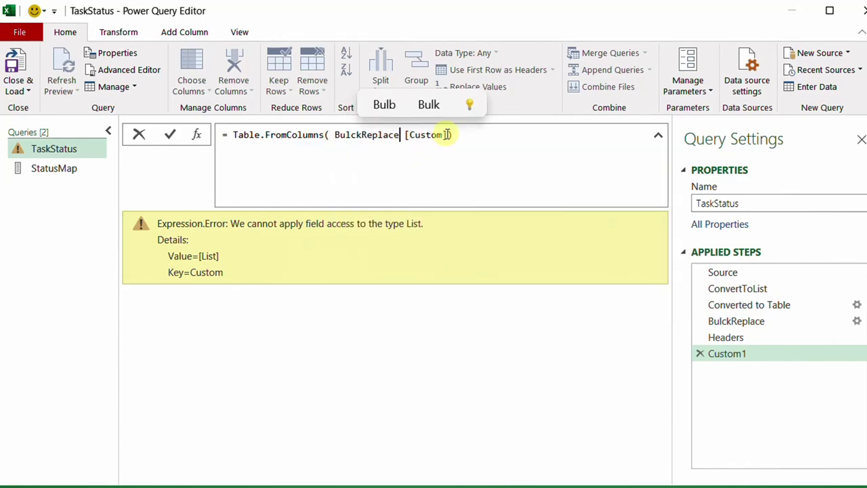
left_click(447, 134)
type(",")
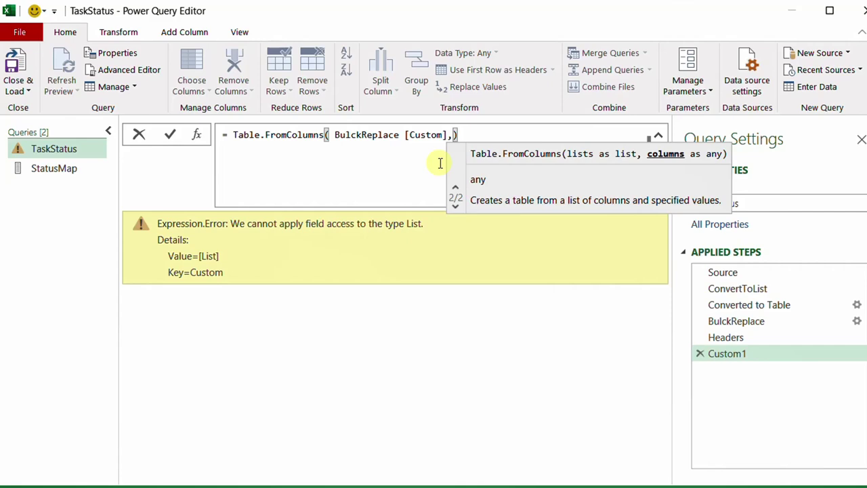
type("Head")
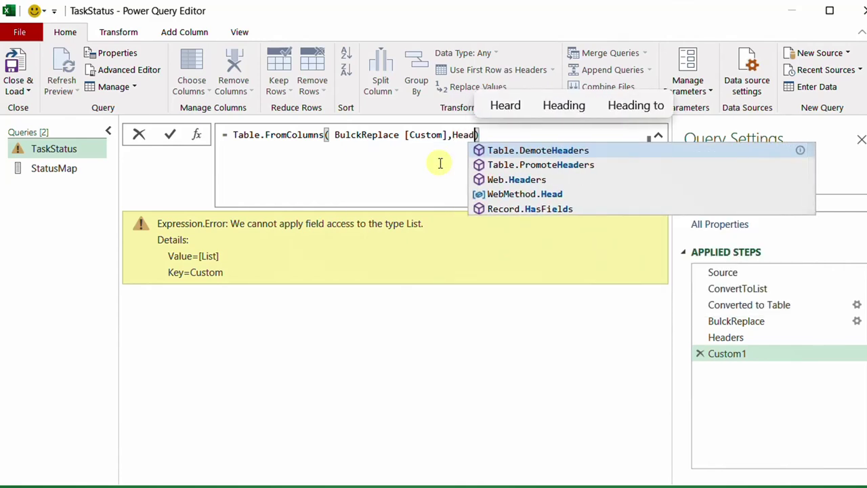
type("ers")
key("Return")
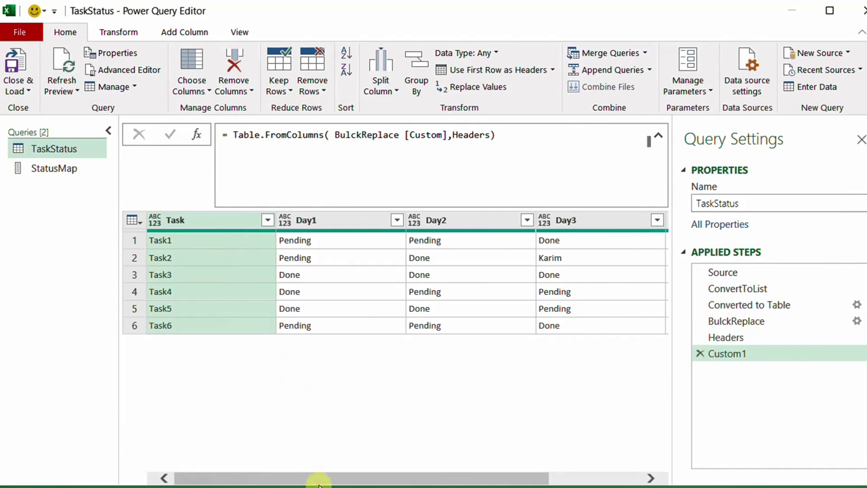
left_click_drag(332, 478, 223, 474)
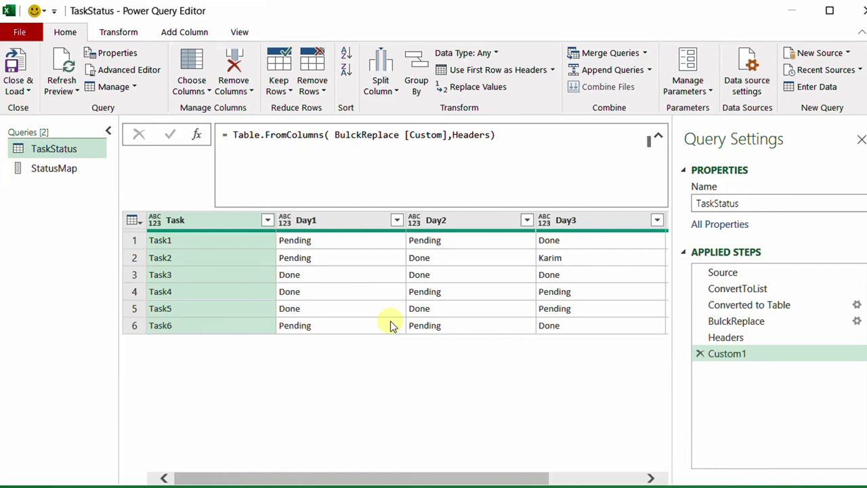
Close the Power Query Editor and load the queries to Excel as Only Create Connection
left_click(27, 88)
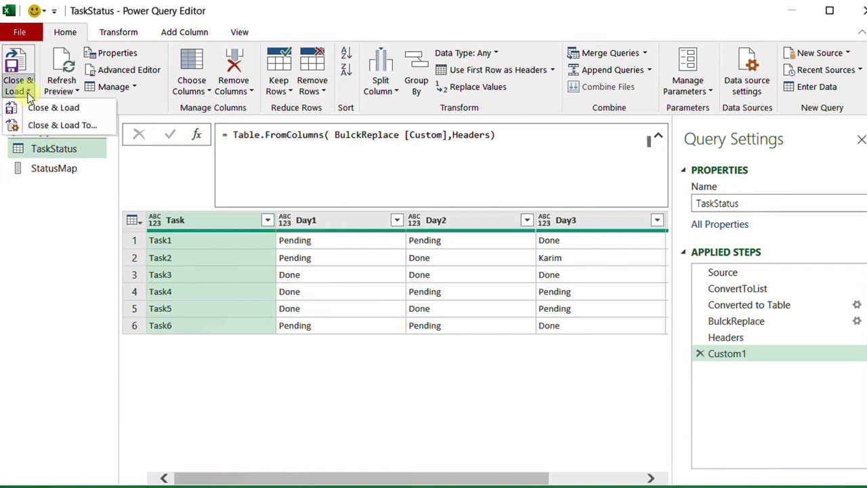
left_click(54, 125)
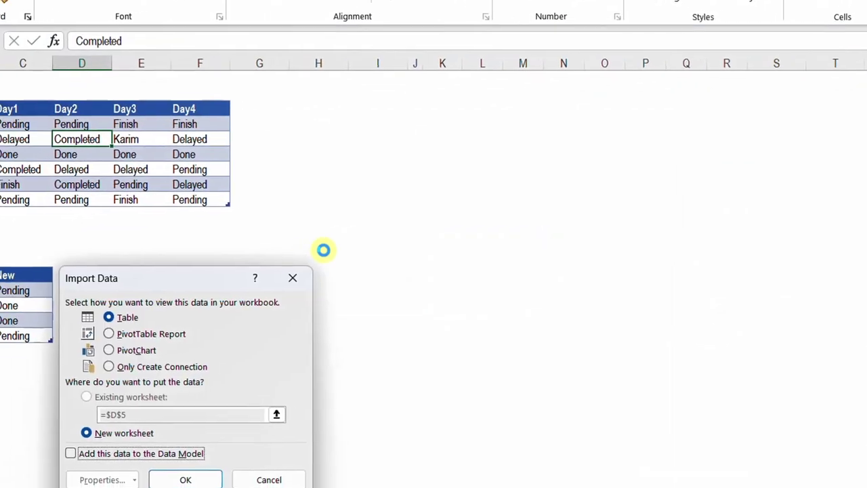
left_click_drag(227, 283, 510, 255)
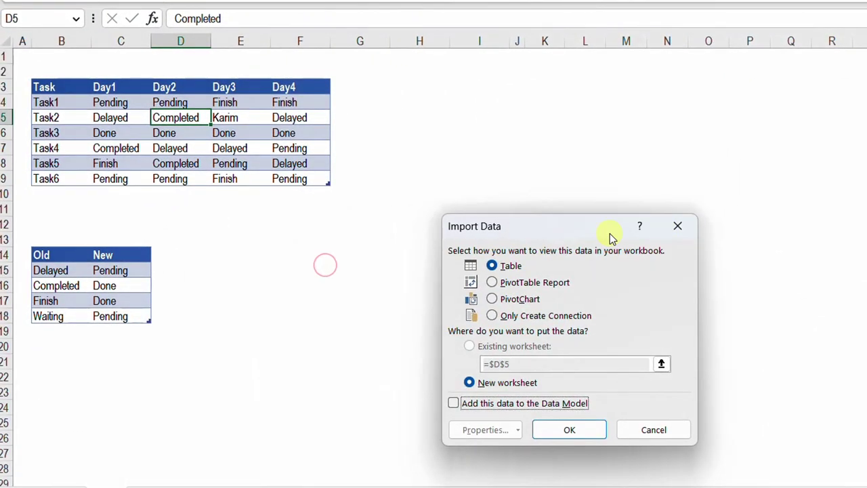
left_click(557, 316)
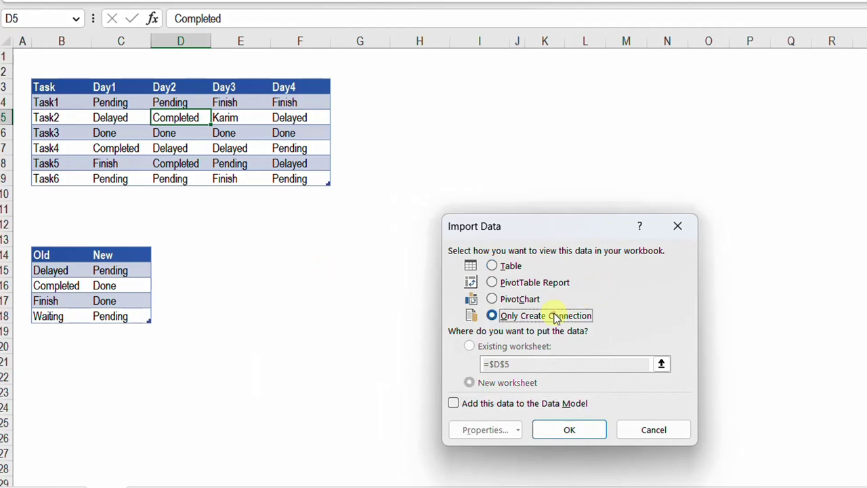
left_click(573, 430)
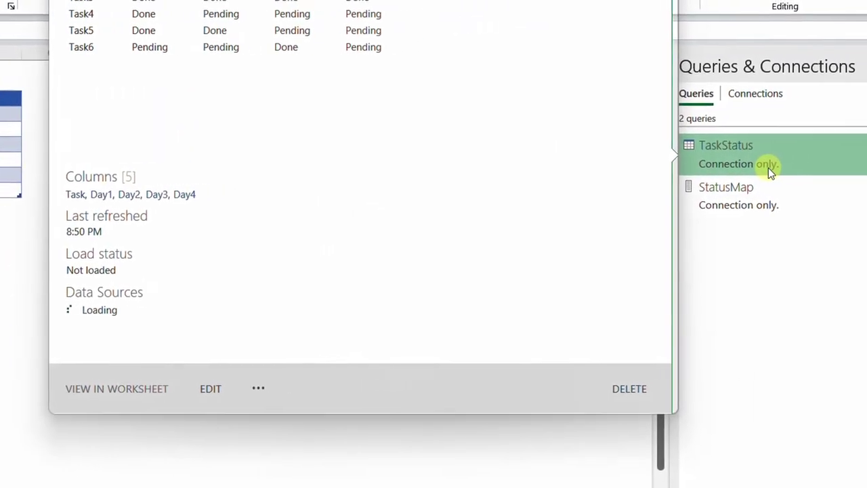
Load the TaskStatus query as a table into the existing Data worksheet at cell K3
right_click(769, 171)
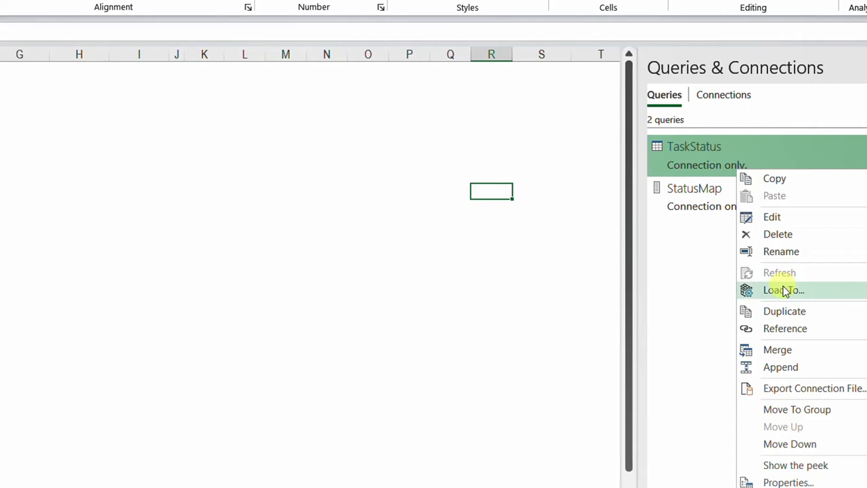
left_click(784, 290)
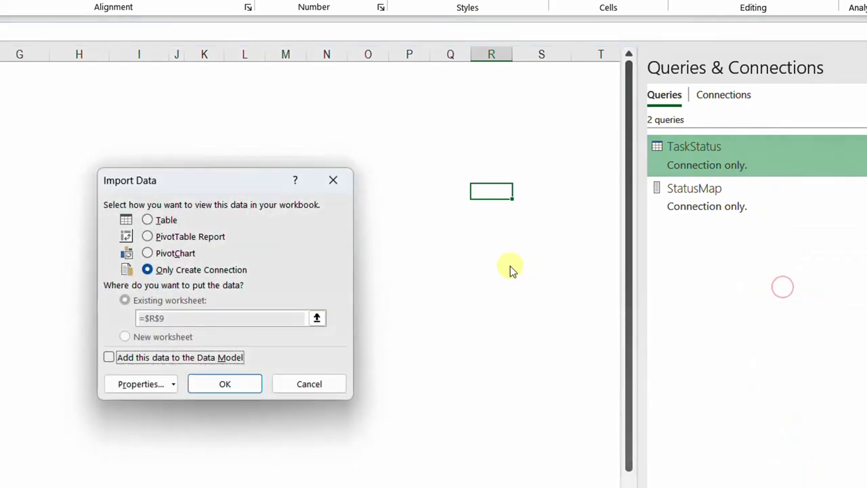
left_click(163, 222)
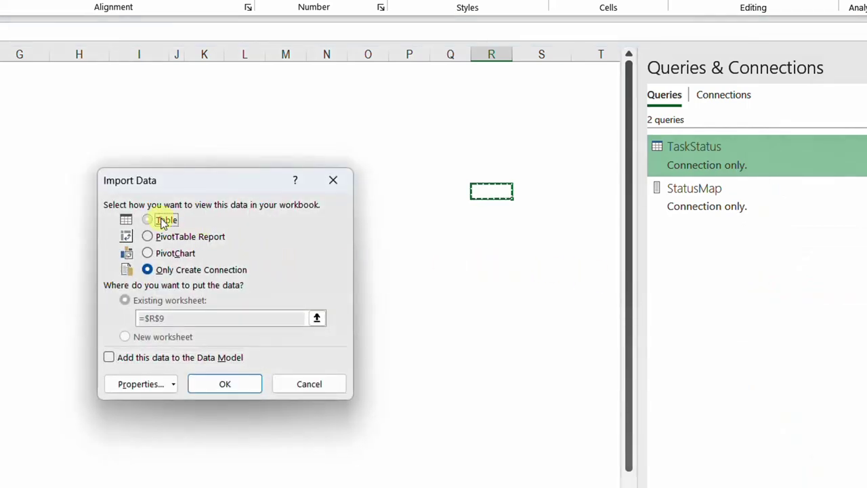
left_click(207, 100)
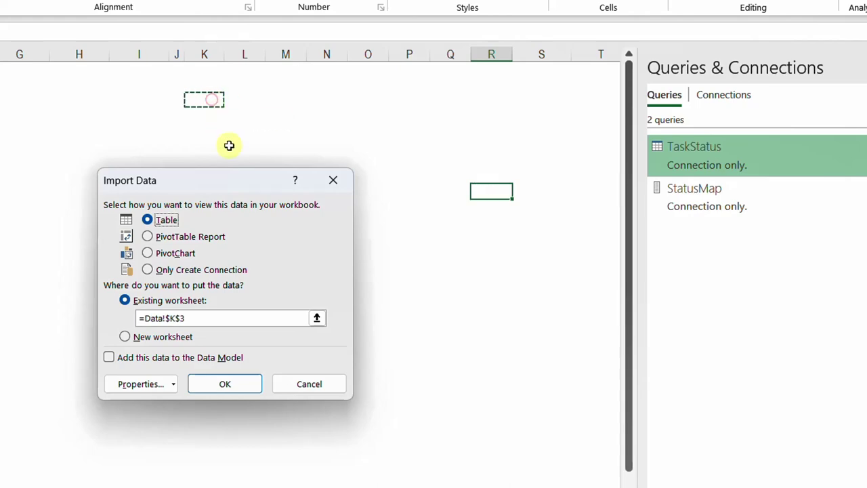
left_click(231, 385)
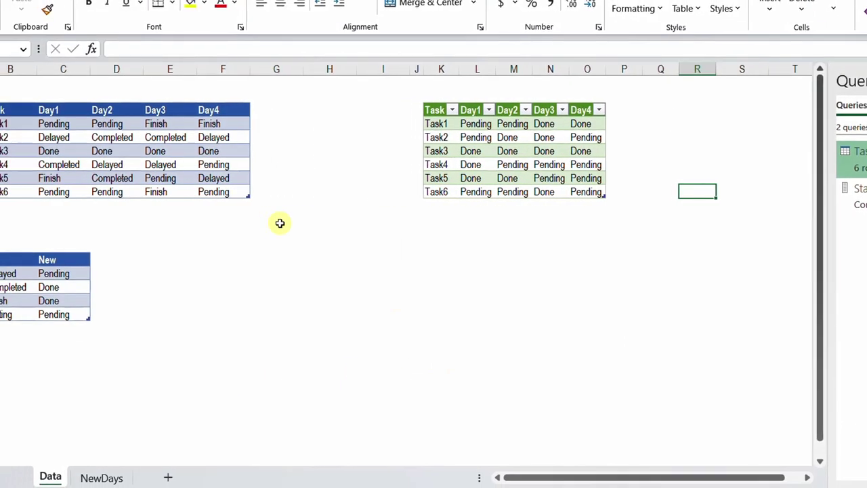
Widen columns K to O evenly so the loaded output table has more room
left_click_drag(352, 63, 508, 64)
left_click_drag(617, 71, 650, 72)
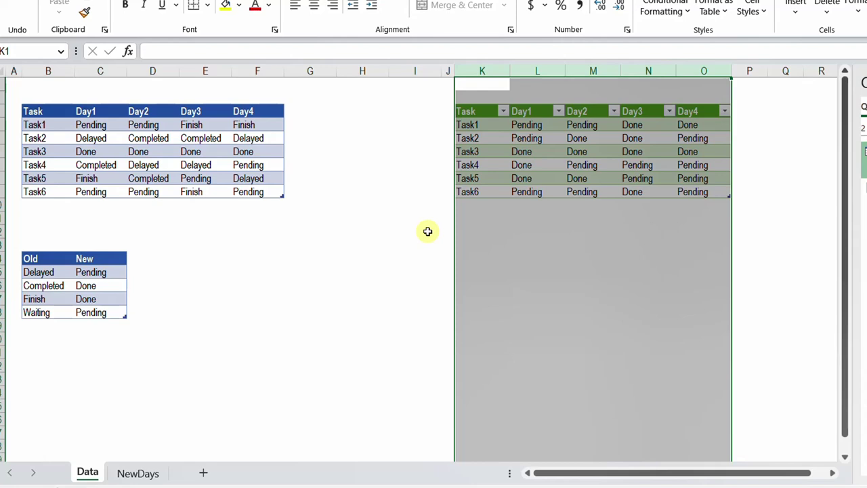
left_click(390, 177)
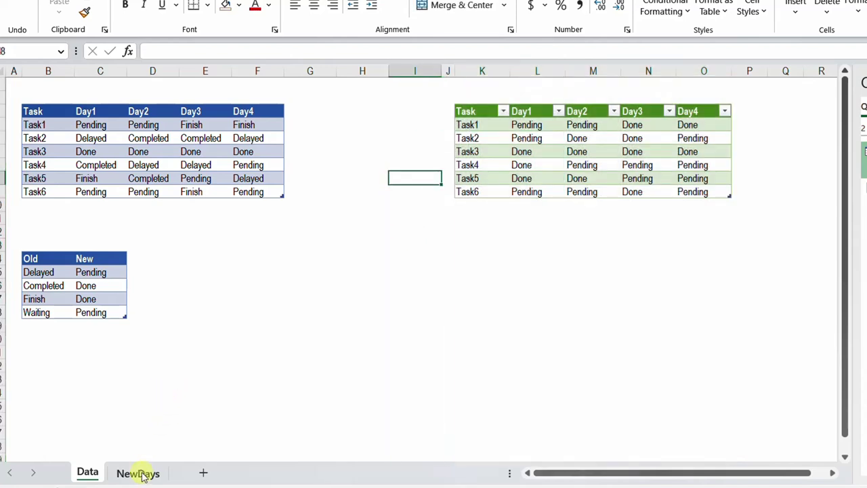
Copy the Day5 to Day7 columns from the NewDays sheet and paste them beside Day4 at G3 on the Data sheet
left_click(139, 472)
left_click_drag(101, 112, 184, 191)
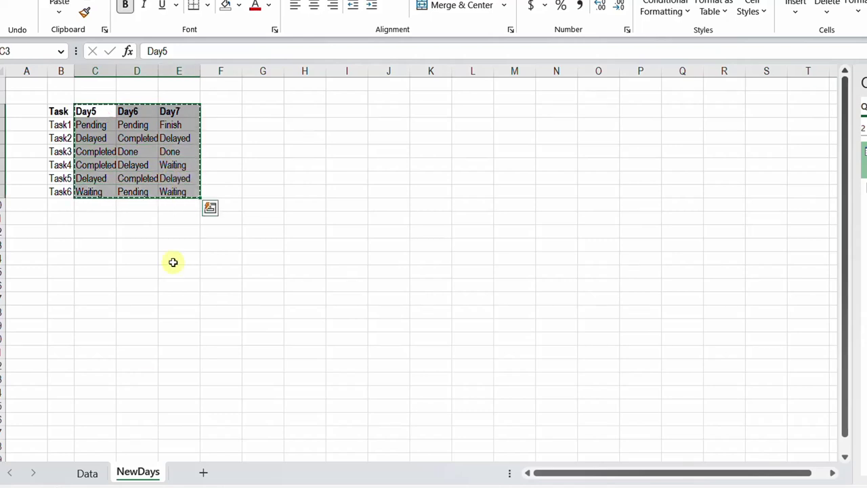
left_click(88, 471)
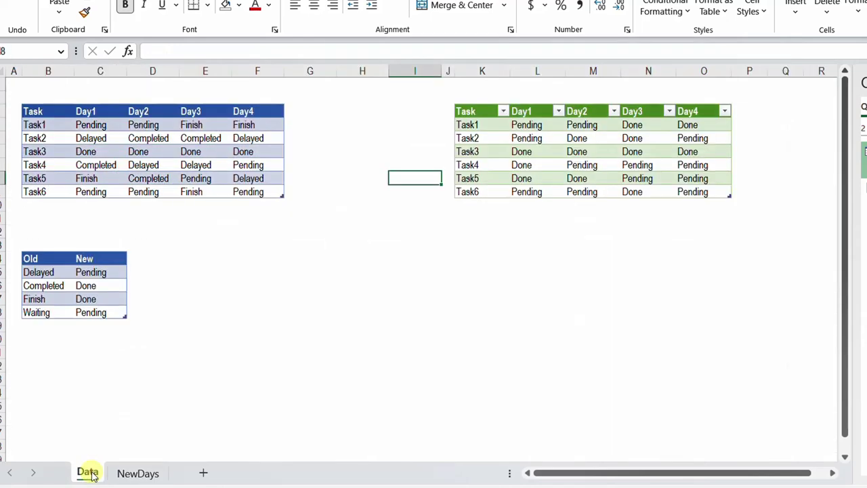
left_click(303, 110)
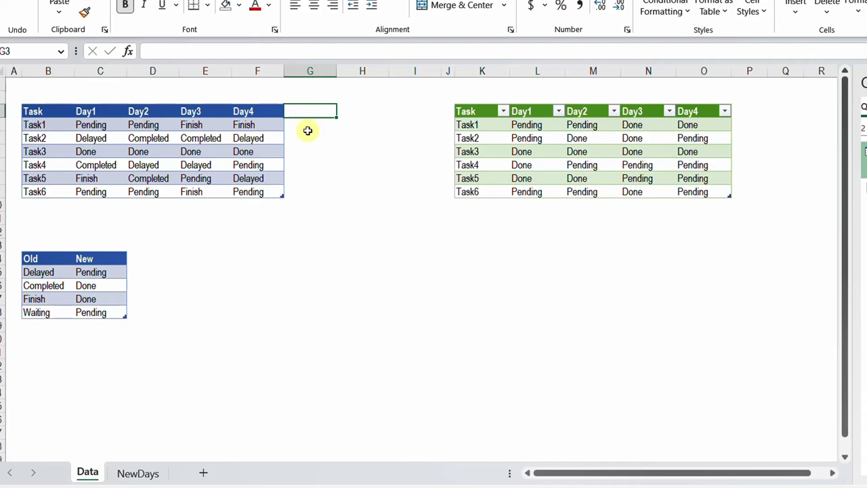
key("ctrl+v")
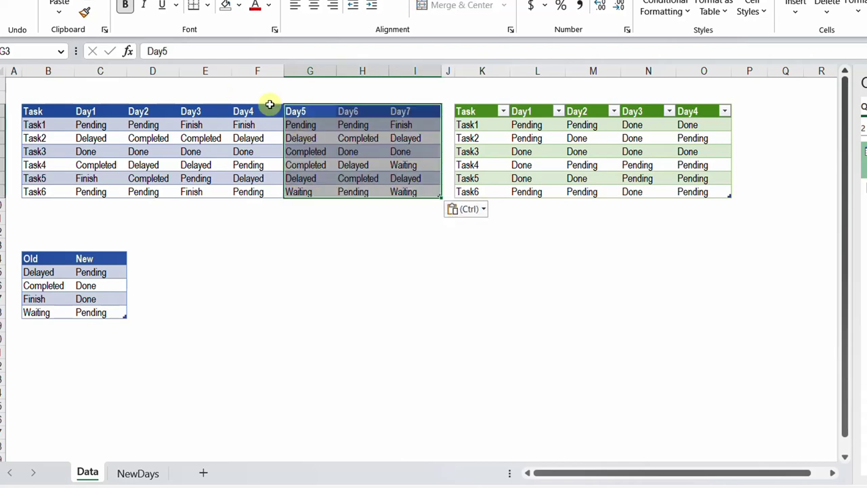
Refresh the green output table to include the new days and widen its columns from K onward
right_click(542, 167)
left_click(587, 165)
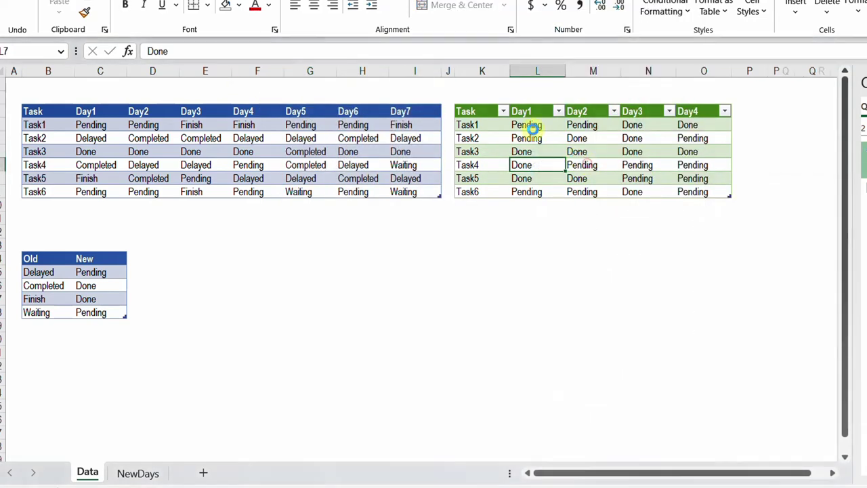
left_click_drag(484, 72, 766, 72)
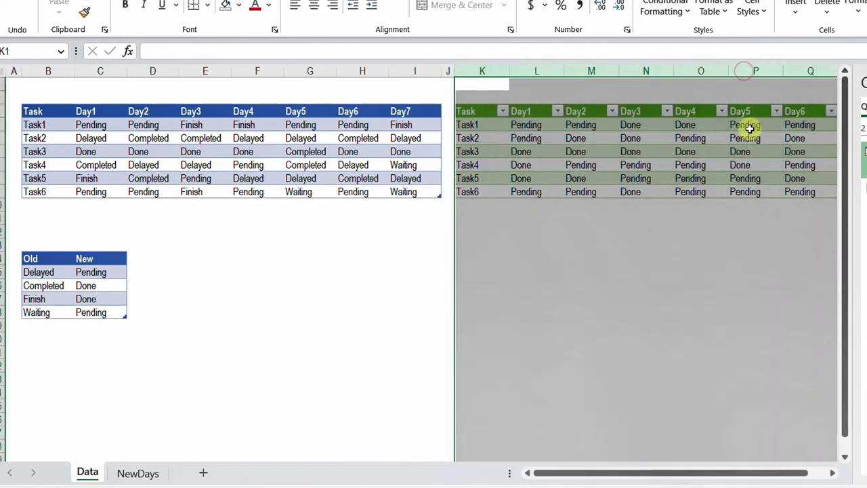
left_click(744, 178)
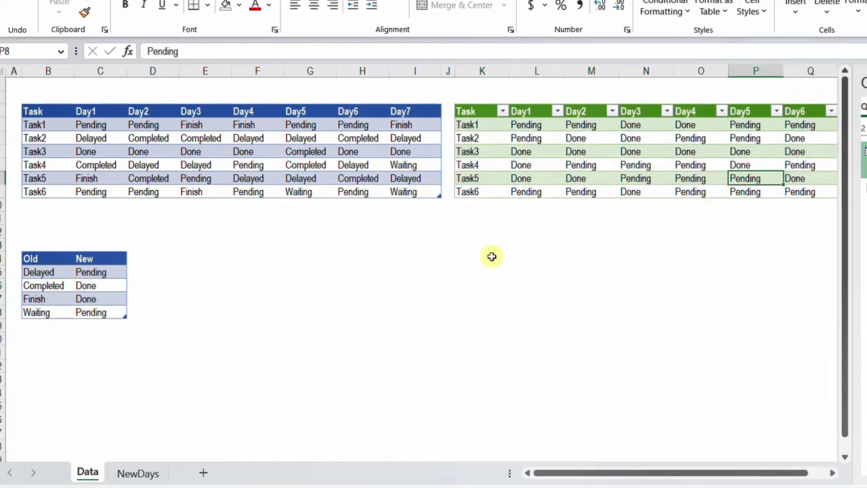
Change Task6's Day6 status in the source table to Ok, and refresh the output table to check that cell
left_click(381, 193)
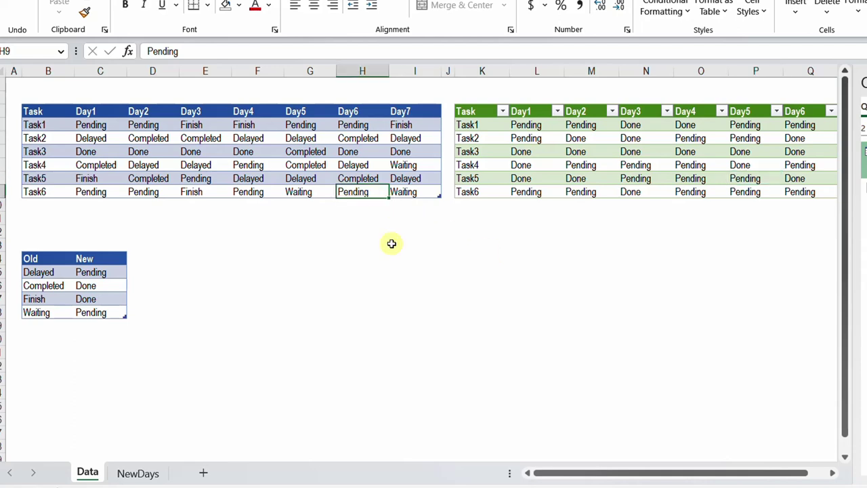
type("Ok")
key("Return")
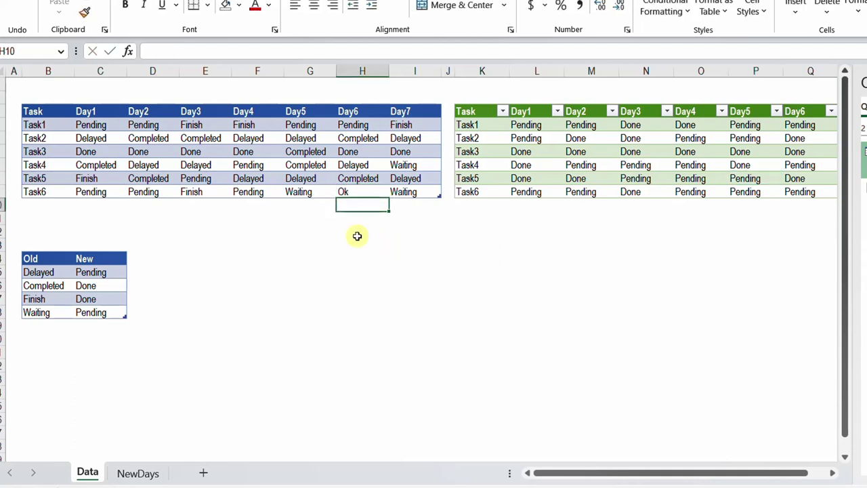
right_click(502, 178)
left_click(535, 160)
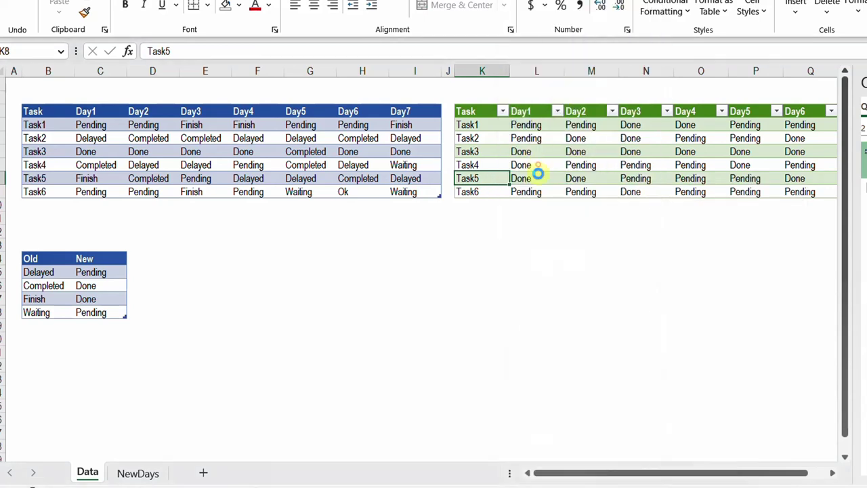
left_click(689, 192)
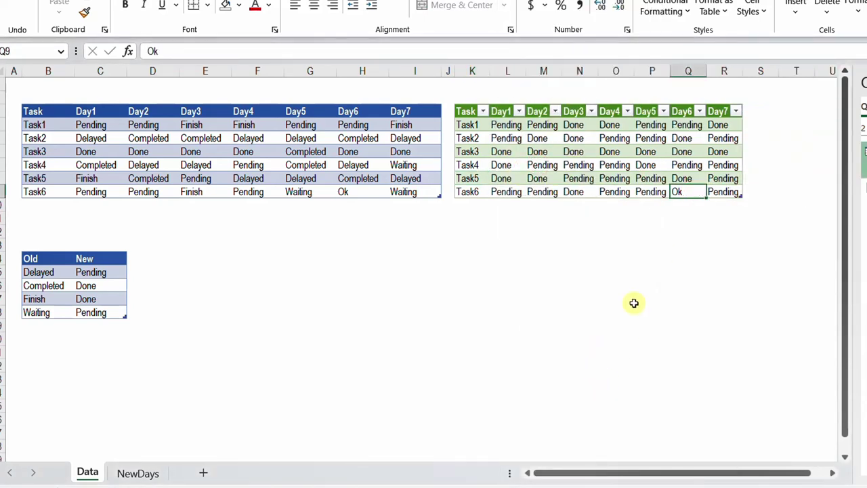
Add a row to the Old/New mapping table that maps Ok to Done
left_click(54, 323)
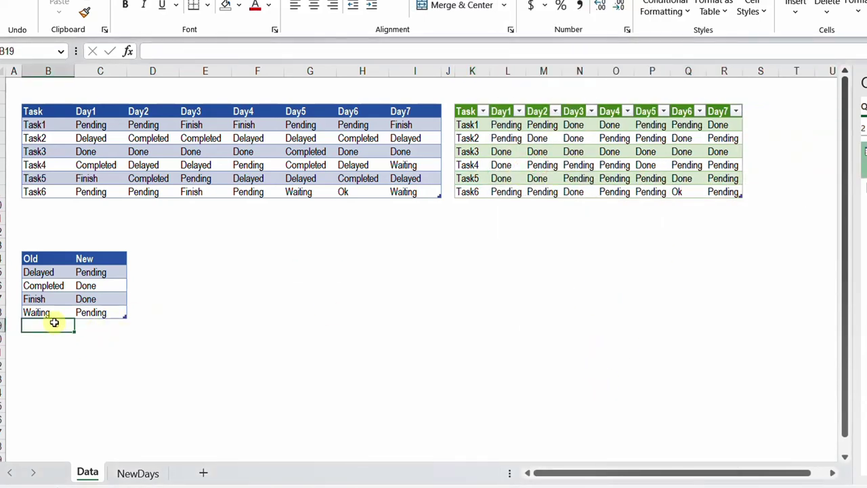
type("Ok")
key("Tab")
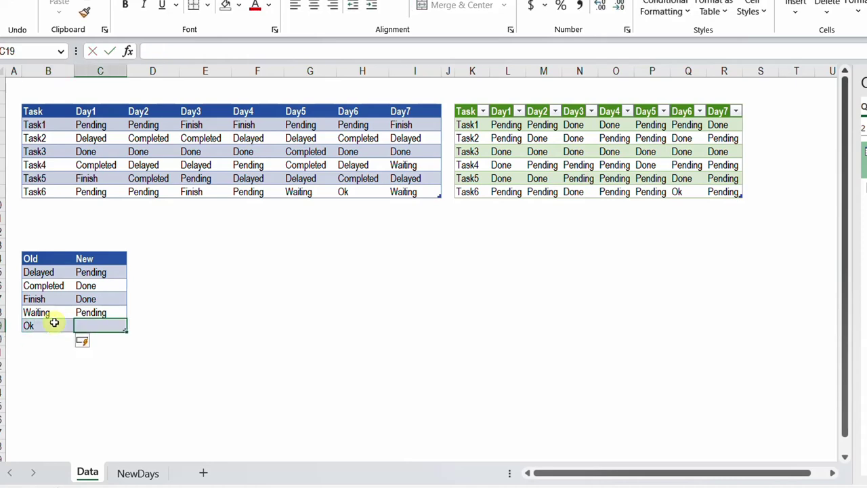
type("Done")
key("Return")
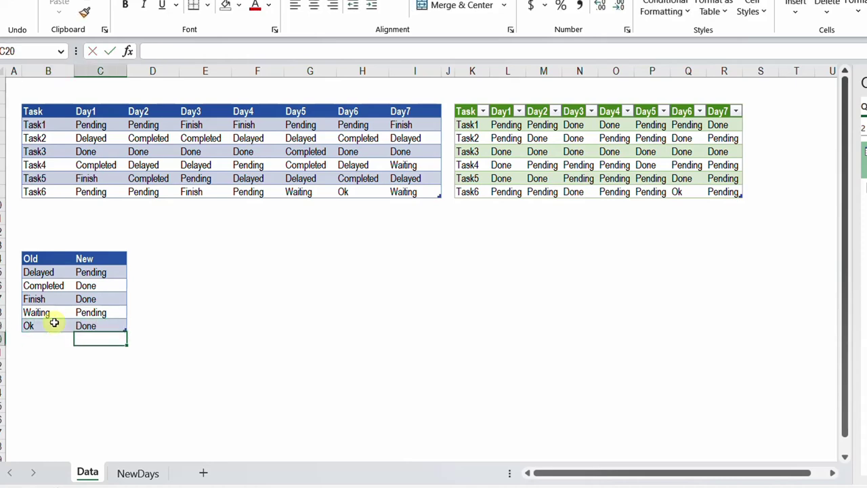
Refresh the output table to apply the extended mapping and check Task6's Day6 status
left_click(615, 178)
right_click(615, 179)
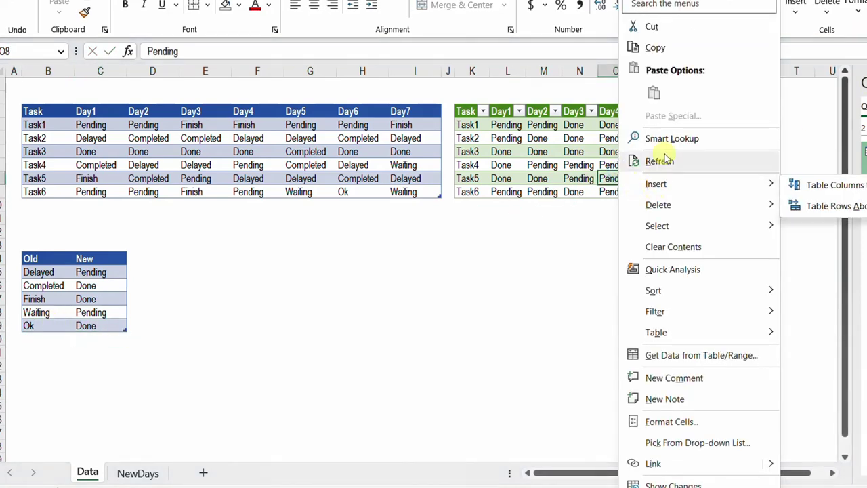
key("Escape")
left_click(683, 192)
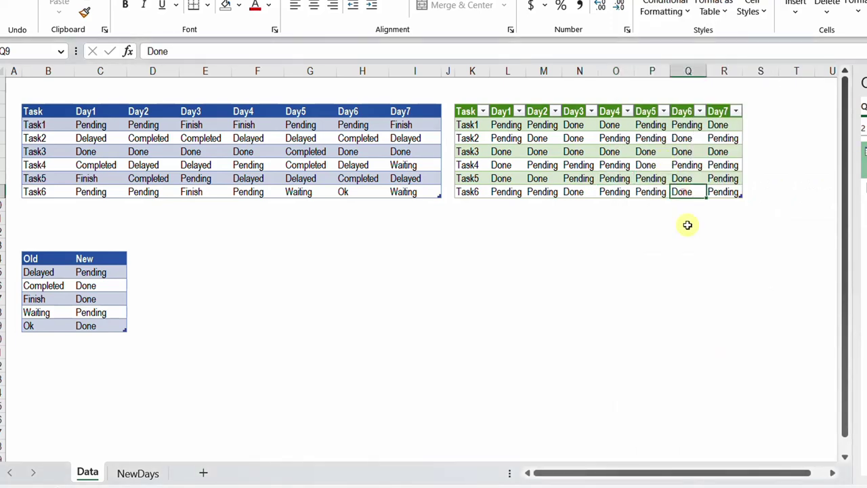